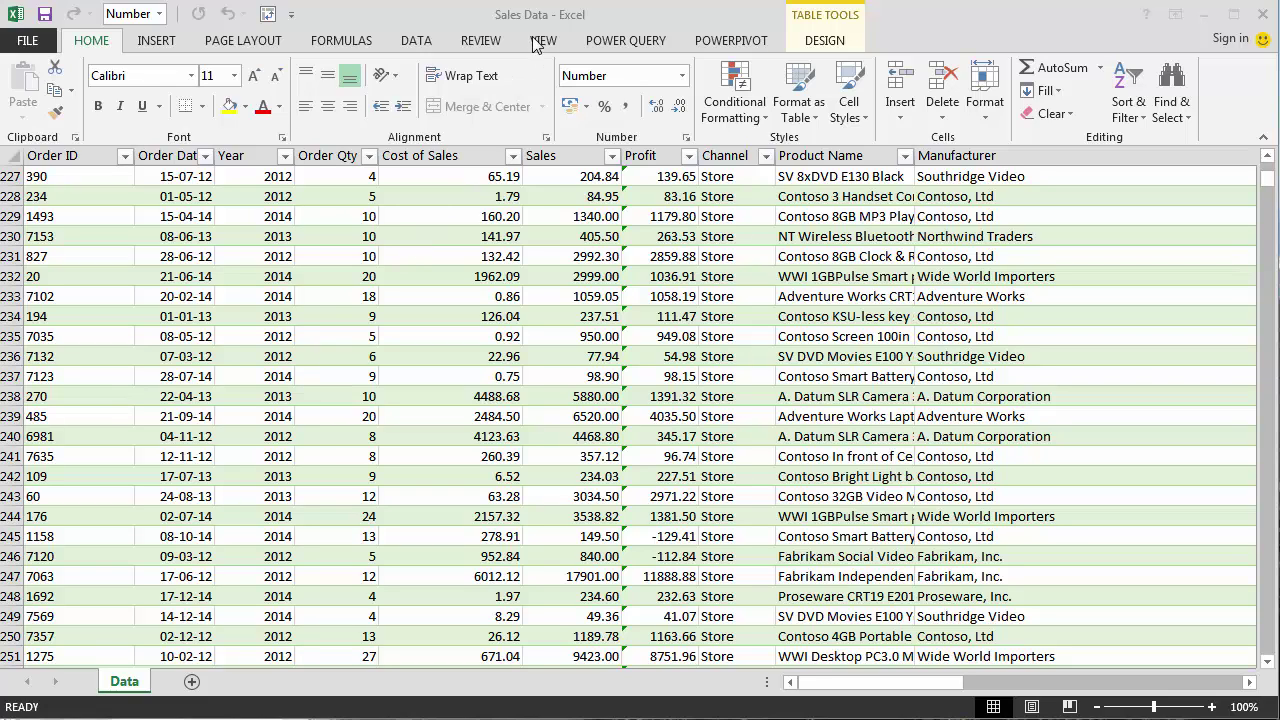
Examine the sales data columns, from order date, quantity, cost and sales through manufacturer, brand, product category and region.
{"action": "left_click", "coordinate": [186, 316]}
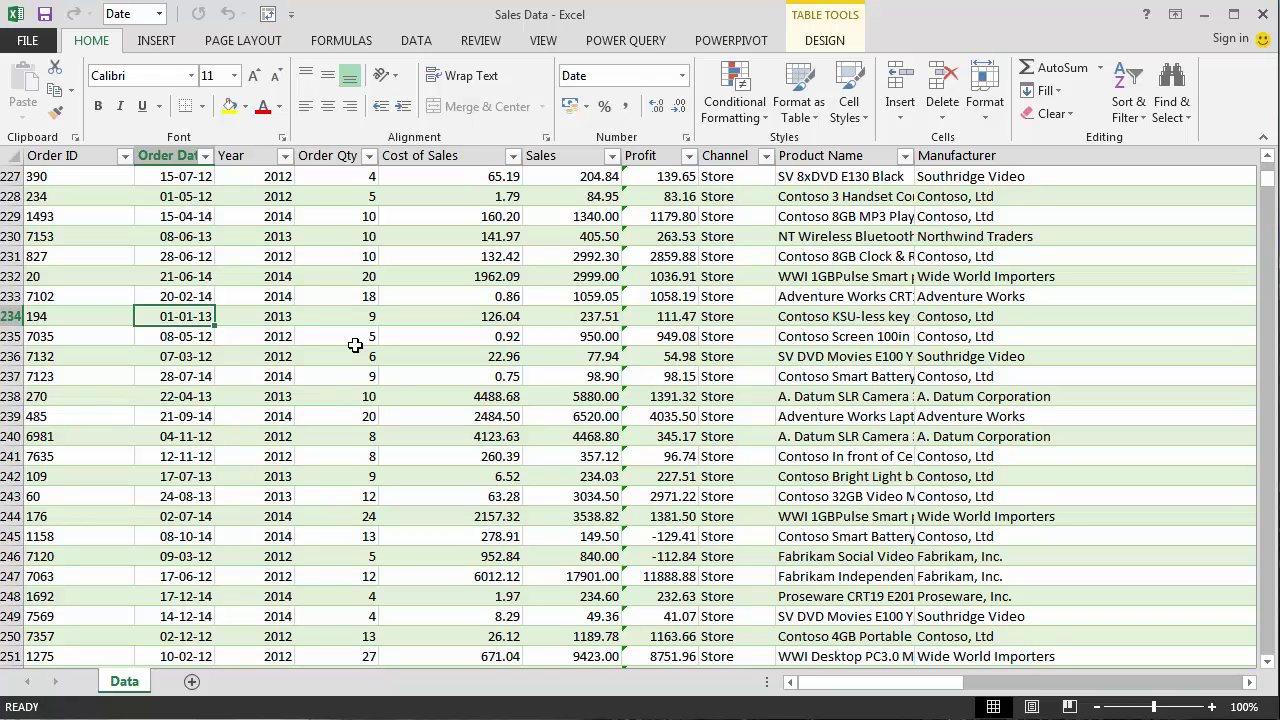
{"action": "left_click", "coordinate": [350, 293]}
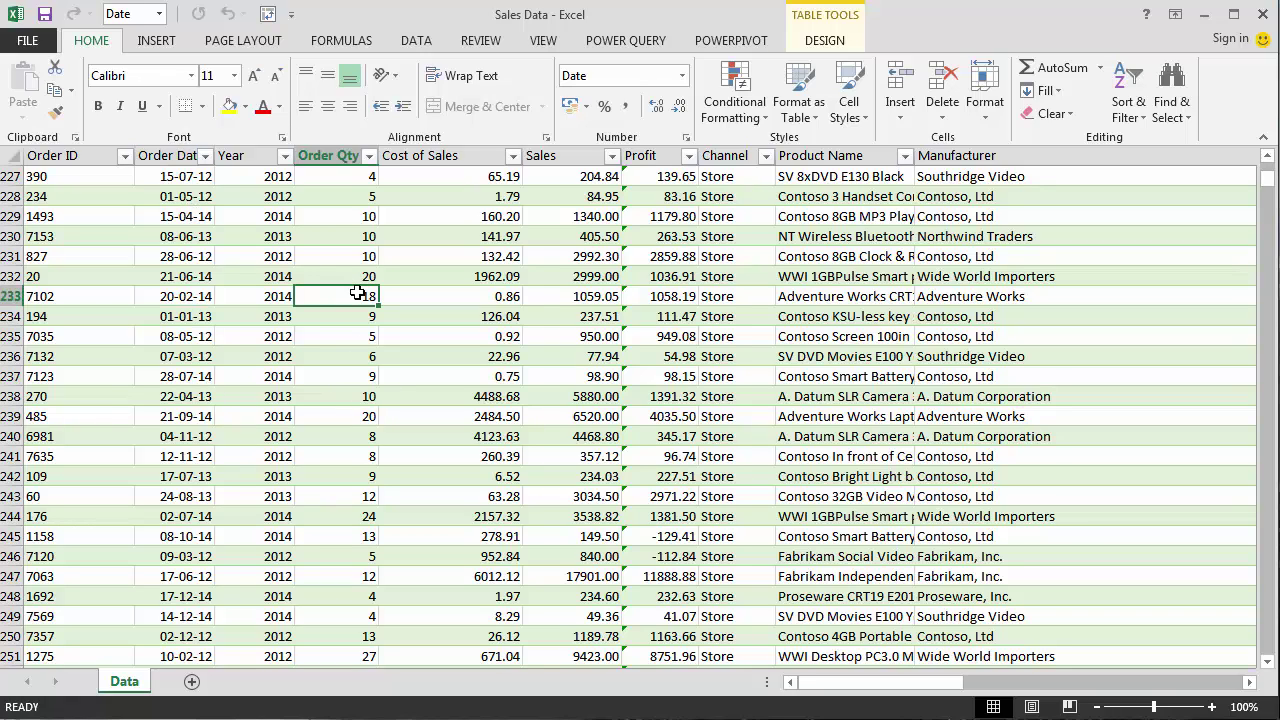
{"action": "left_click", "coordinate": [474, 296]}
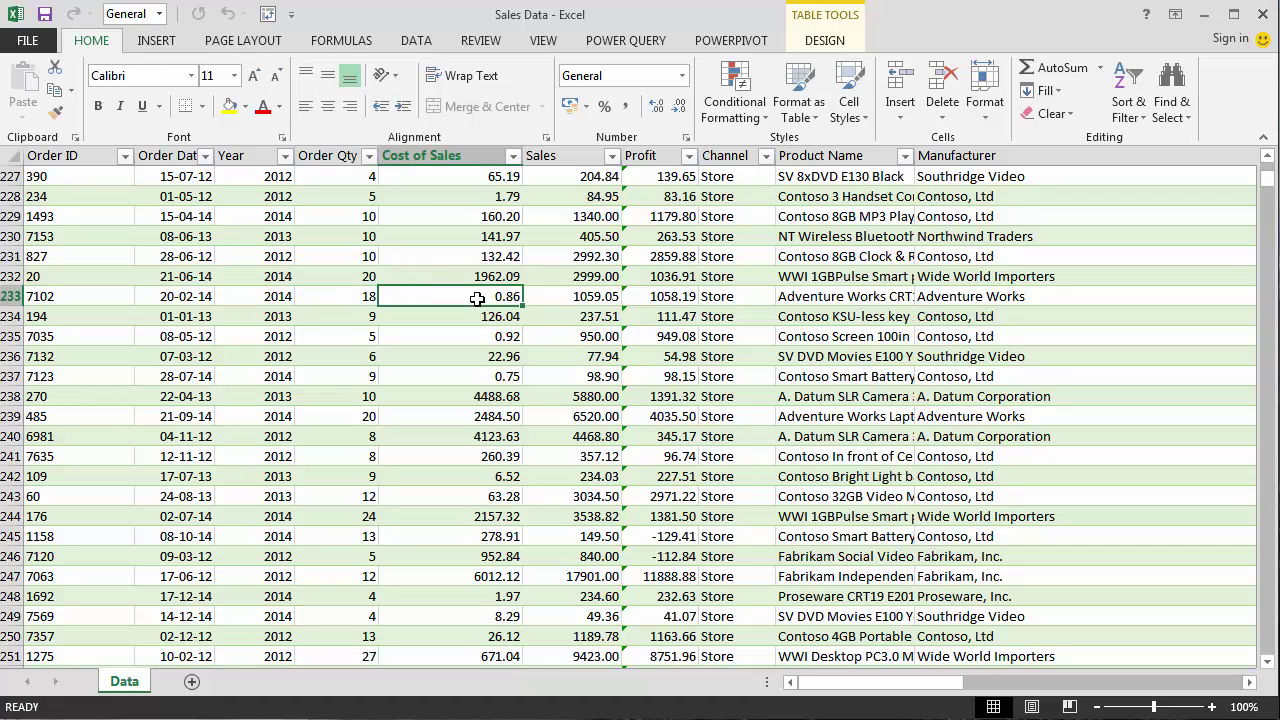
{"action": "left_click", "coordinate": [586, 298]}
{"action": "left_click", "coordinate": [880, 338]}
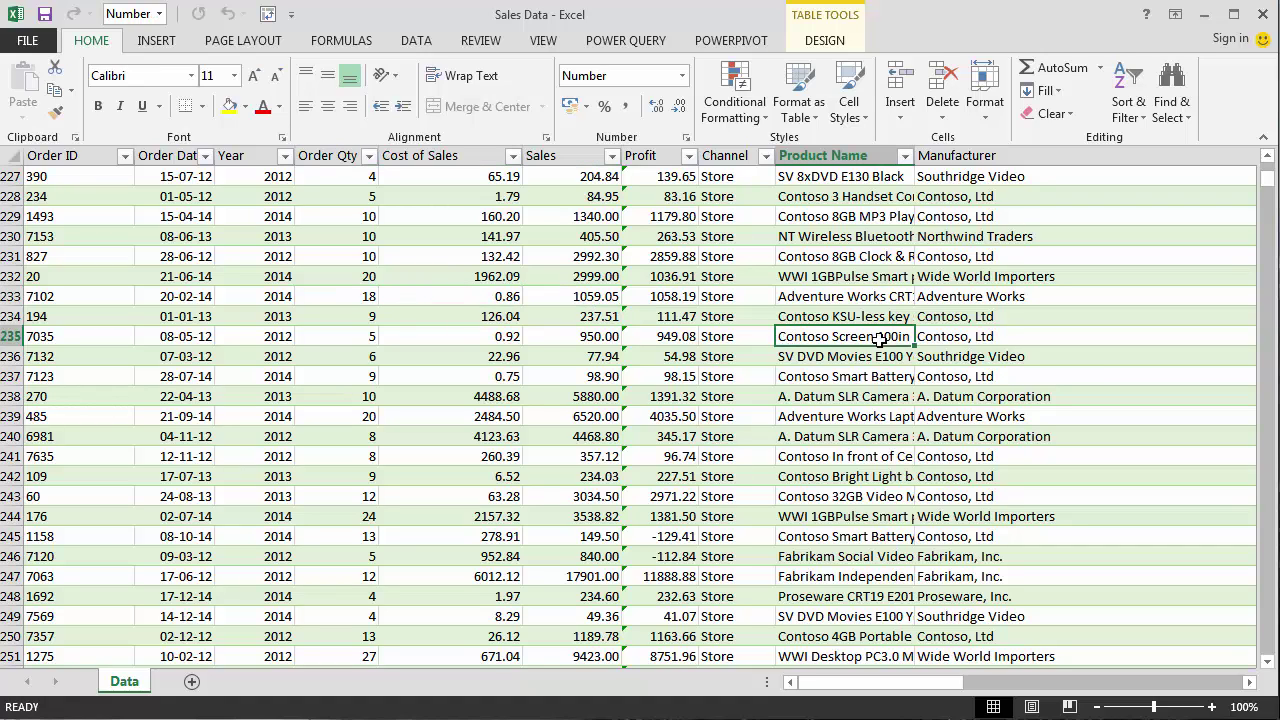
{"action": "left_click", "coordinate": [1022, 352]}
{"action": "left_click_drag", "start_coordinate": [948, 686], "coordinate": [1146, 680]}
{"action": "left_click", "coordinate": [1098, 253]}
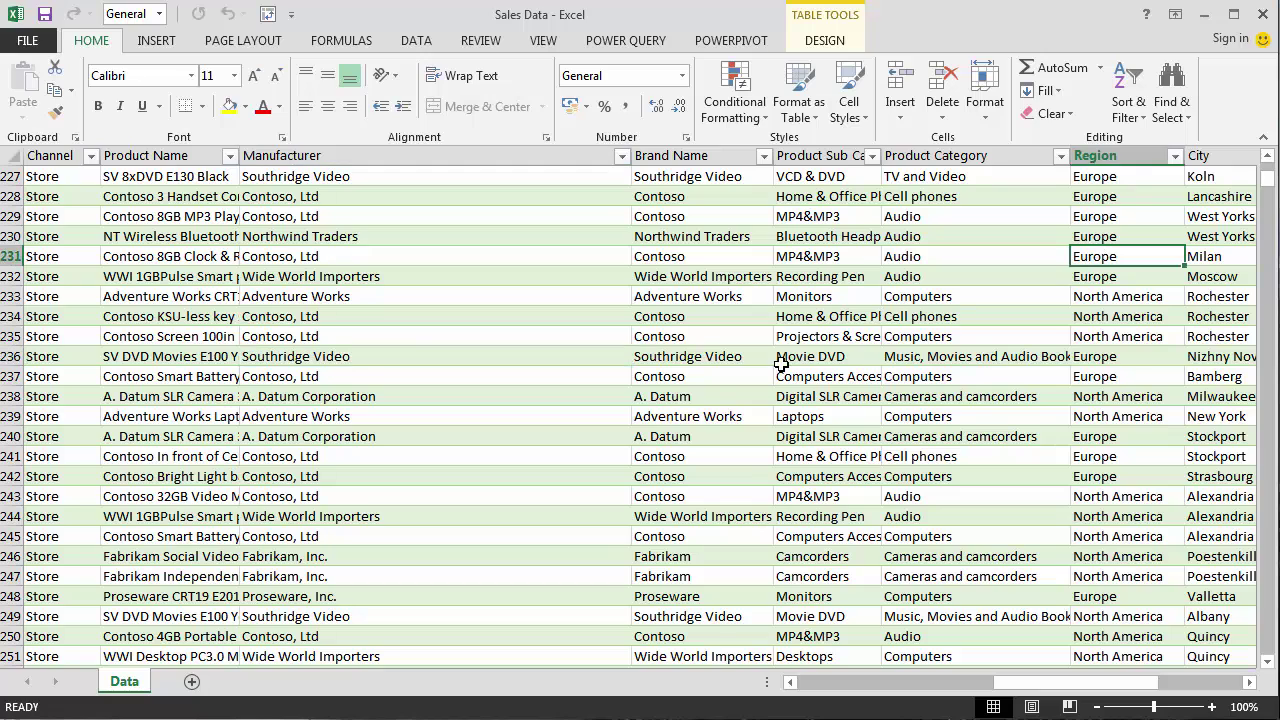
{"action": "left_click", "coordinate": [782, 362]}
{"action": "left_click", "coordinate": [414, 330]}
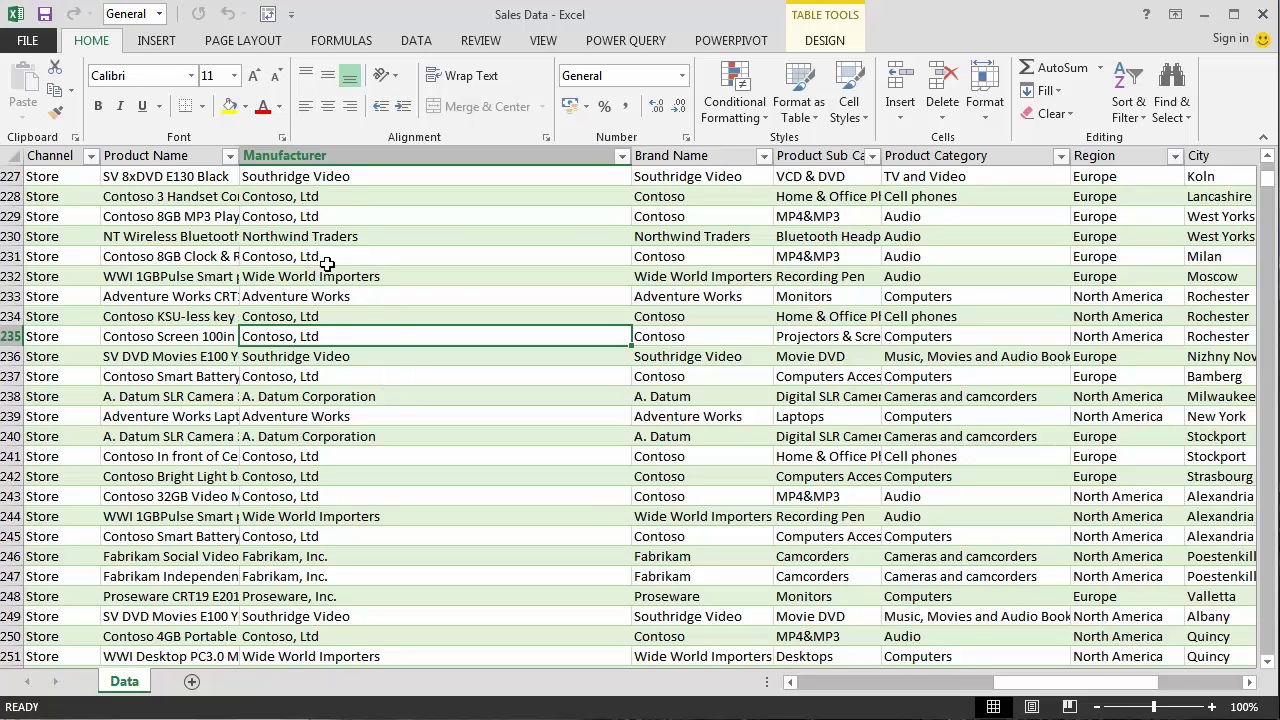
{"action": "left_click", "coordinate": [697, 238]}
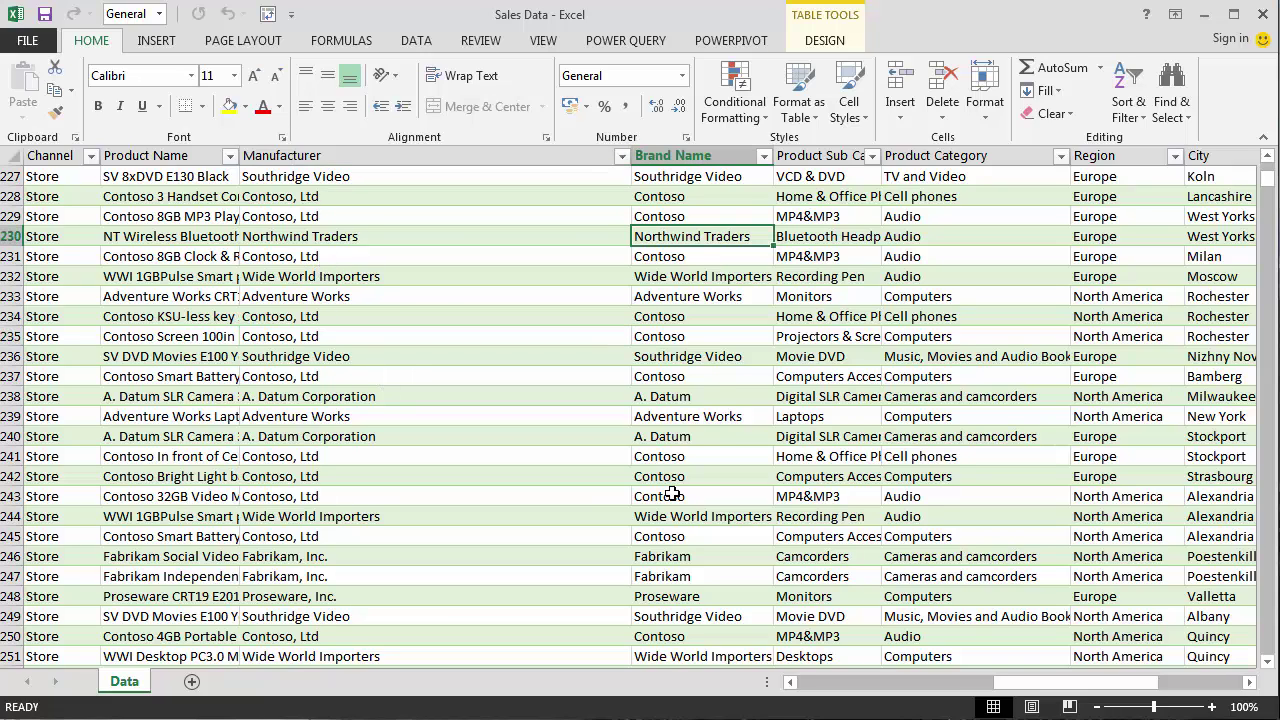
{"action": "left_click", "coordinate": [832, 316]}
{"action": "left_click", "coordinate": [940, 318]}
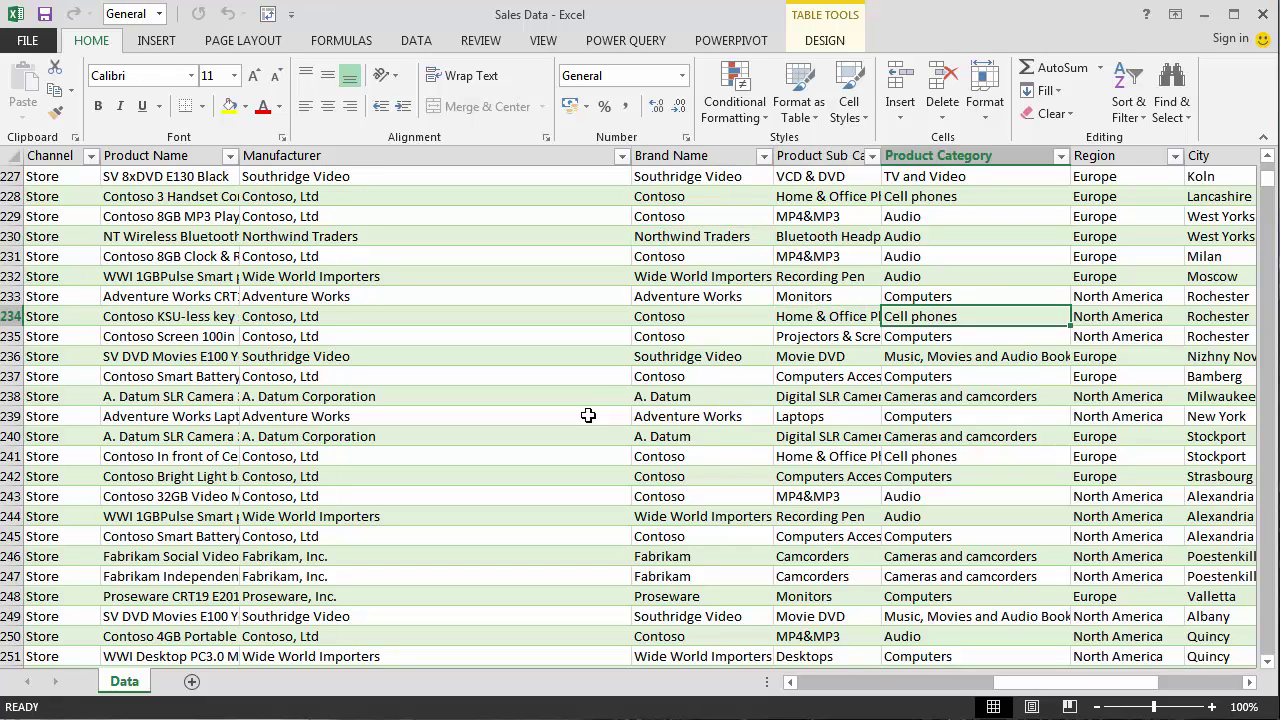
{"action": "left_click", "coordinate": [658, 377]}
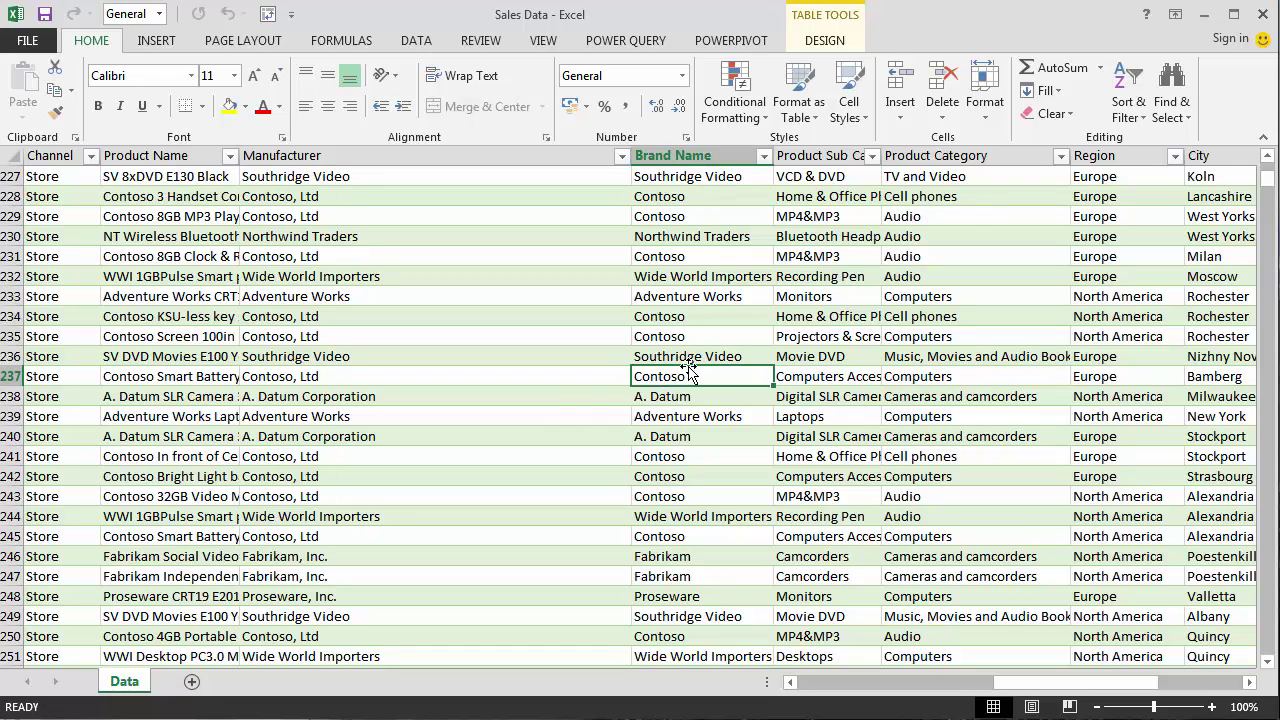
{"action": "left_click", "coordinate": [365, 337]}
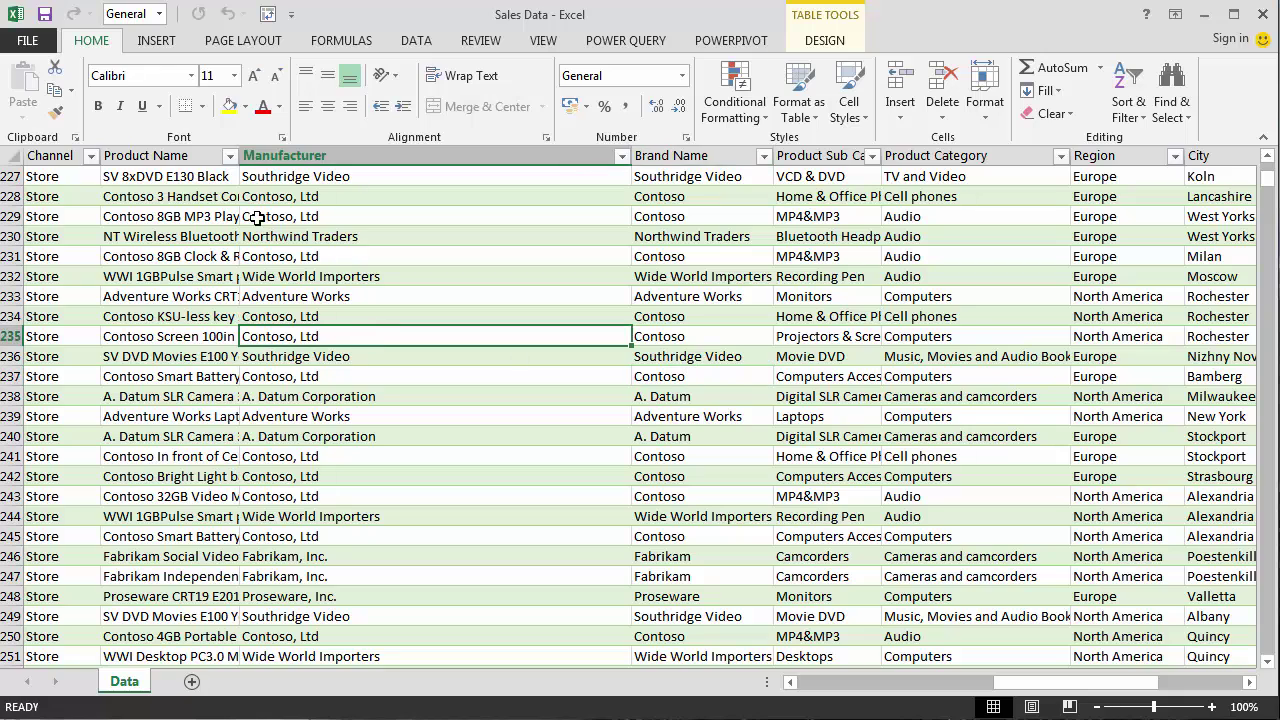
Insert a PivotTable from the Data table on a new worksheet, with Order Date in rows and Sales in values.
{"action": "left_click", "coordinate": [160, 42]}
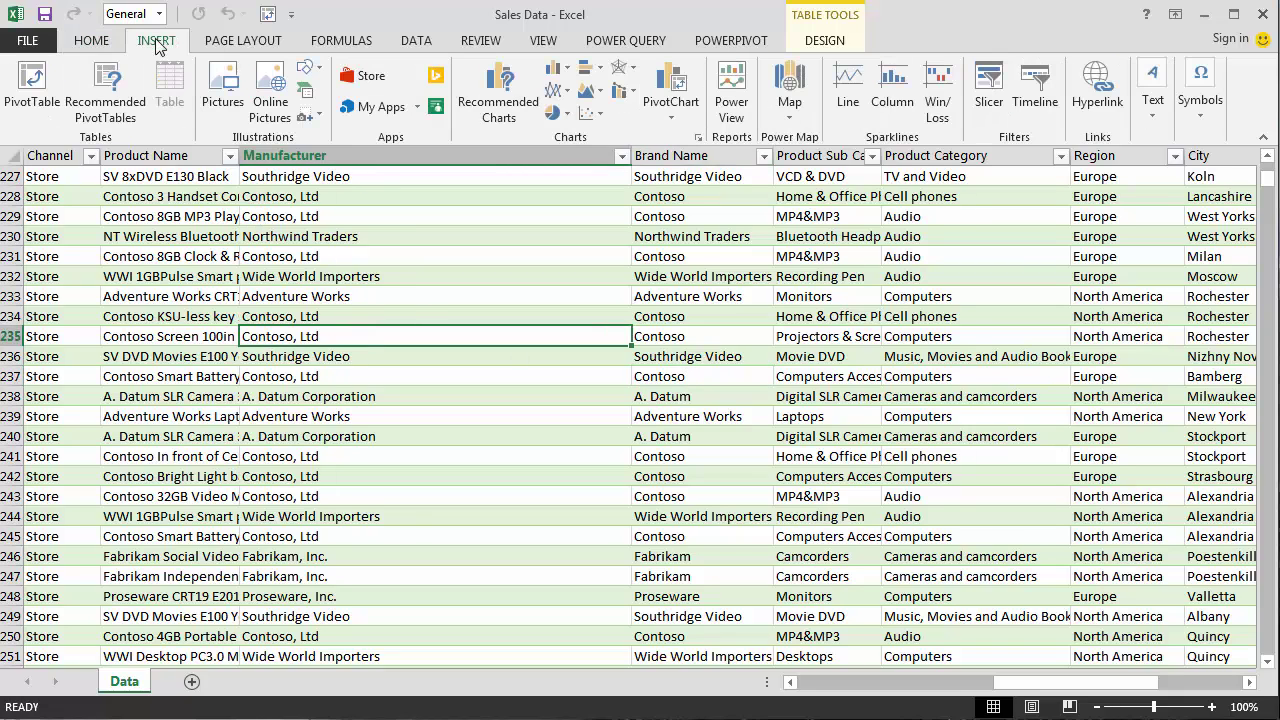
{"action": "left_click", "coordinate": [32, 84]}
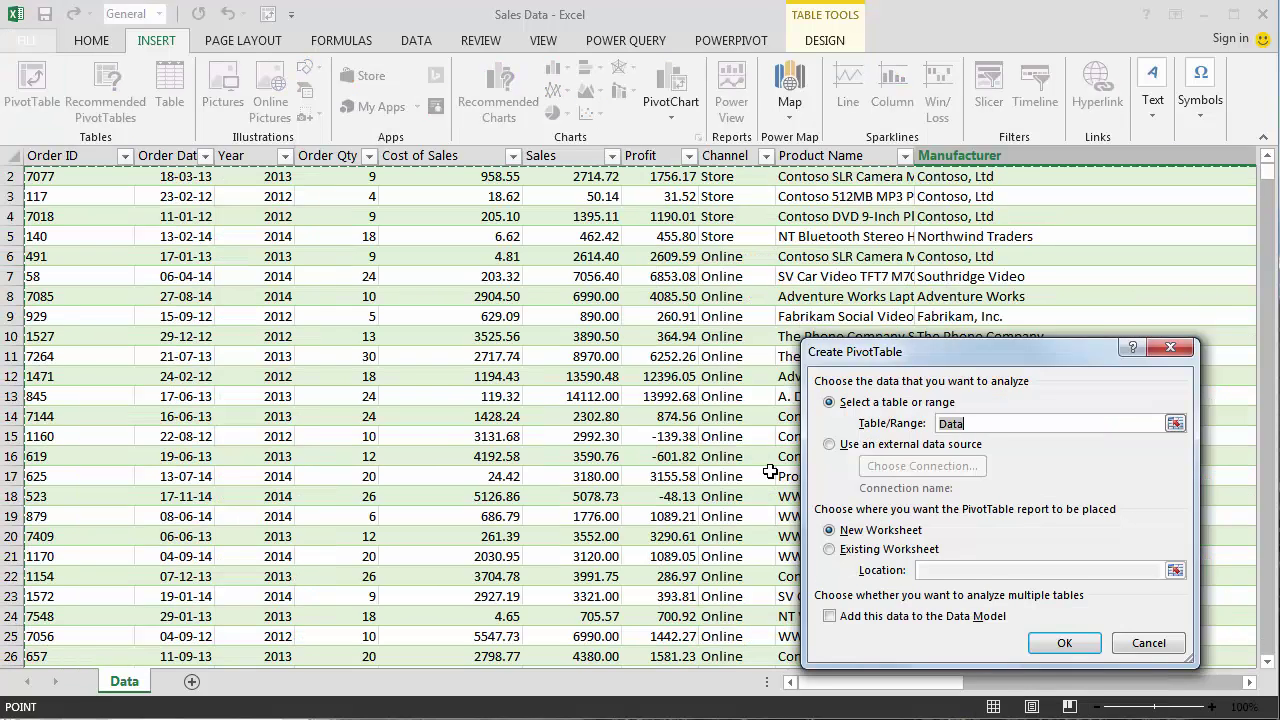
{"action": "left_click_drag", "start_coordinate": [869, 360], "coordinate": [538, 228]}
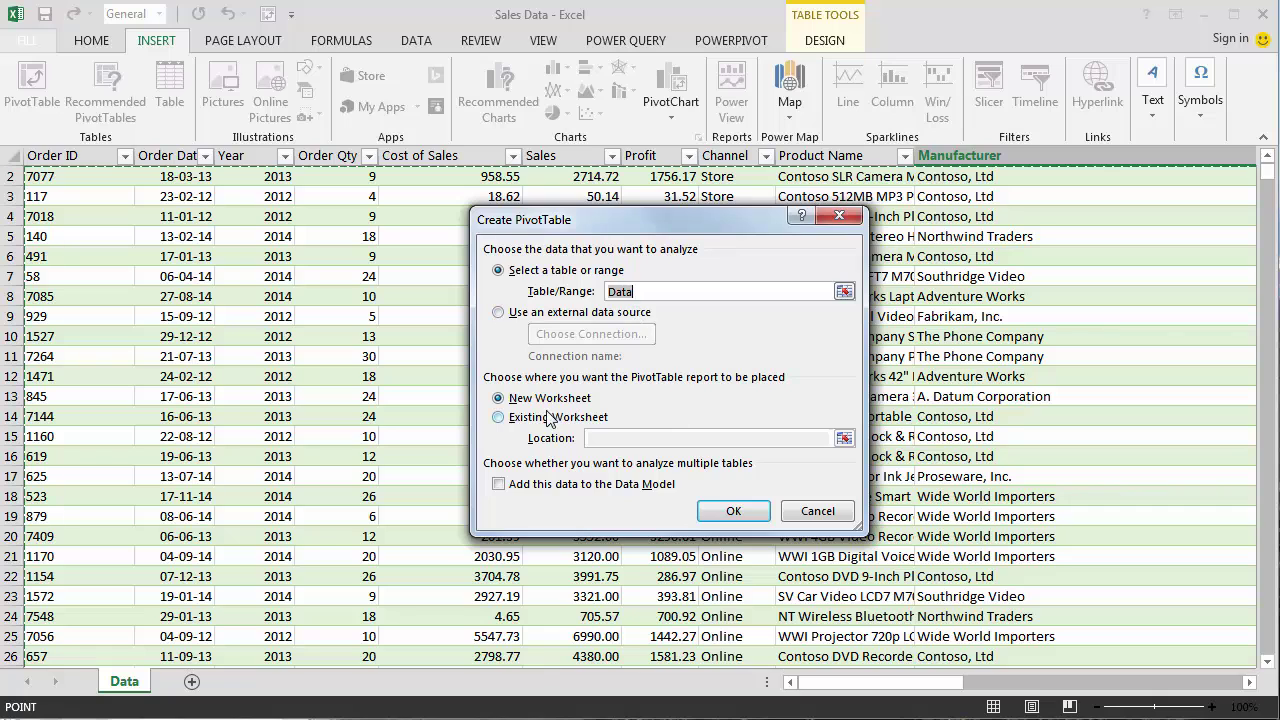
{"action": "left_click", "coordinate": [733, 512]}
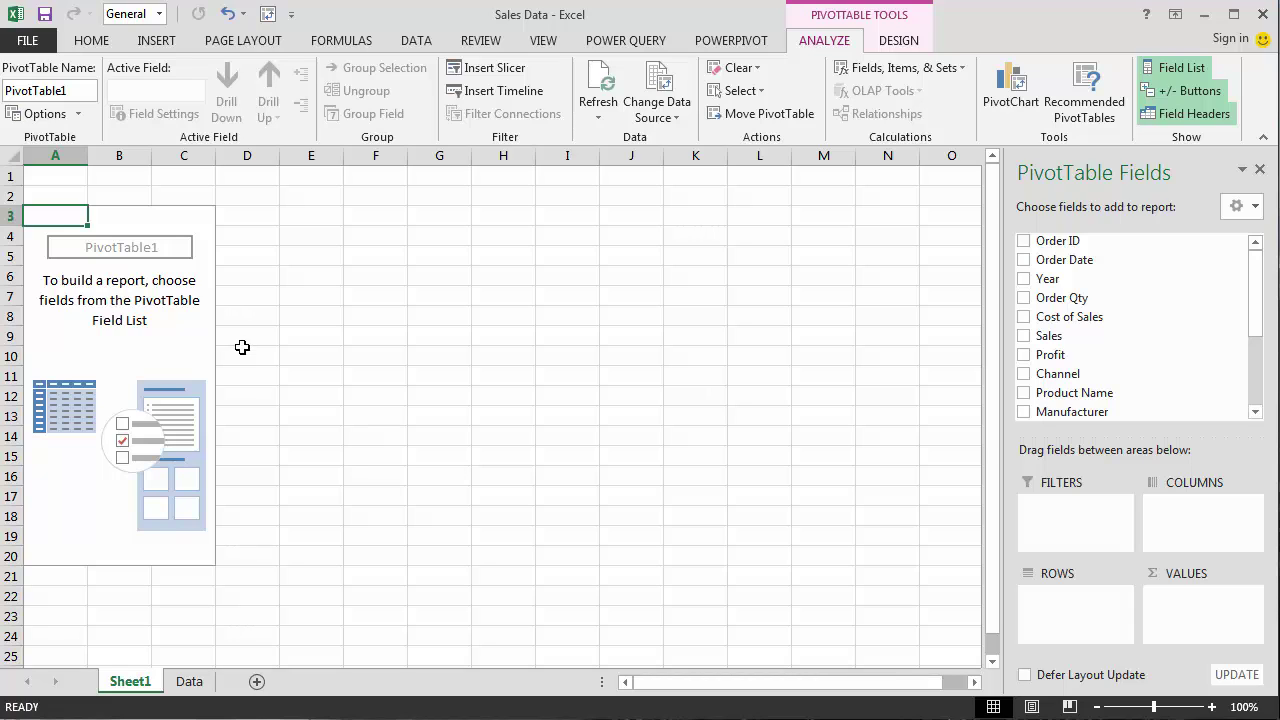
{"action": "left_click_drag", "start_coordinate": [1070, 259], "coordinate": [1074, 594]}
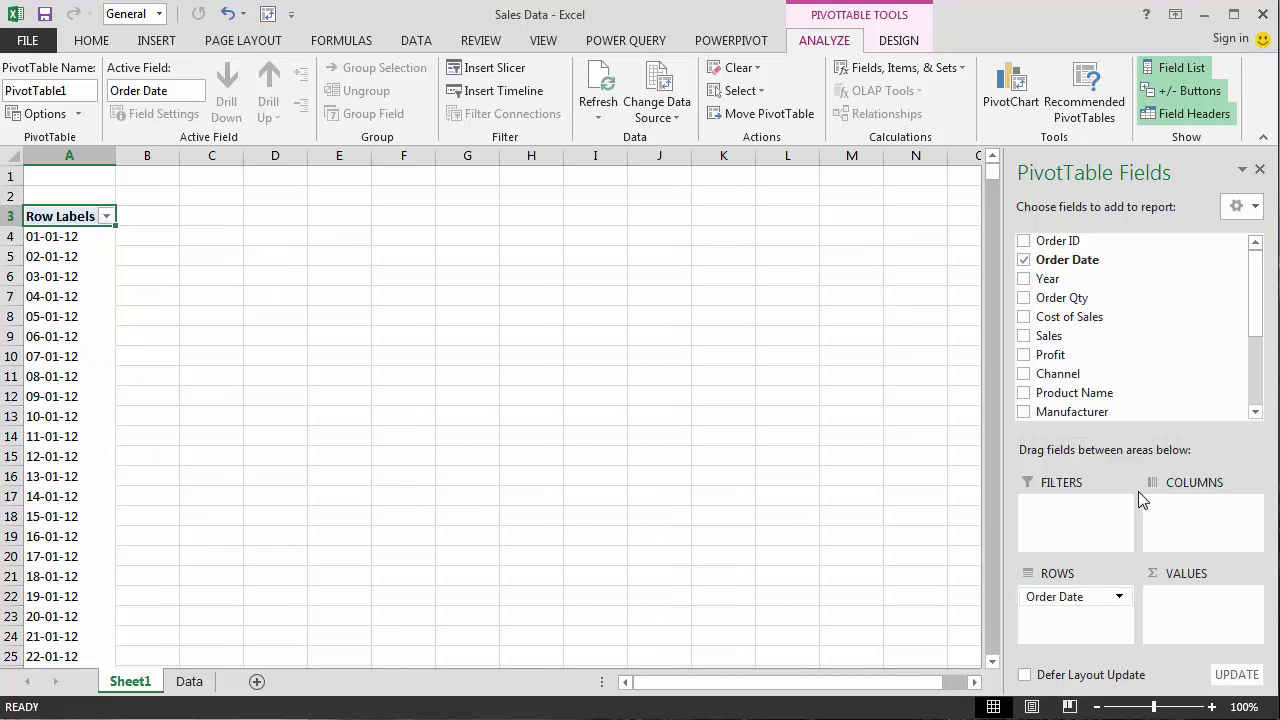
{"action": "left_click_drag", "start_coordinate": [1092, 338], "coordinate": [1185, 610]}
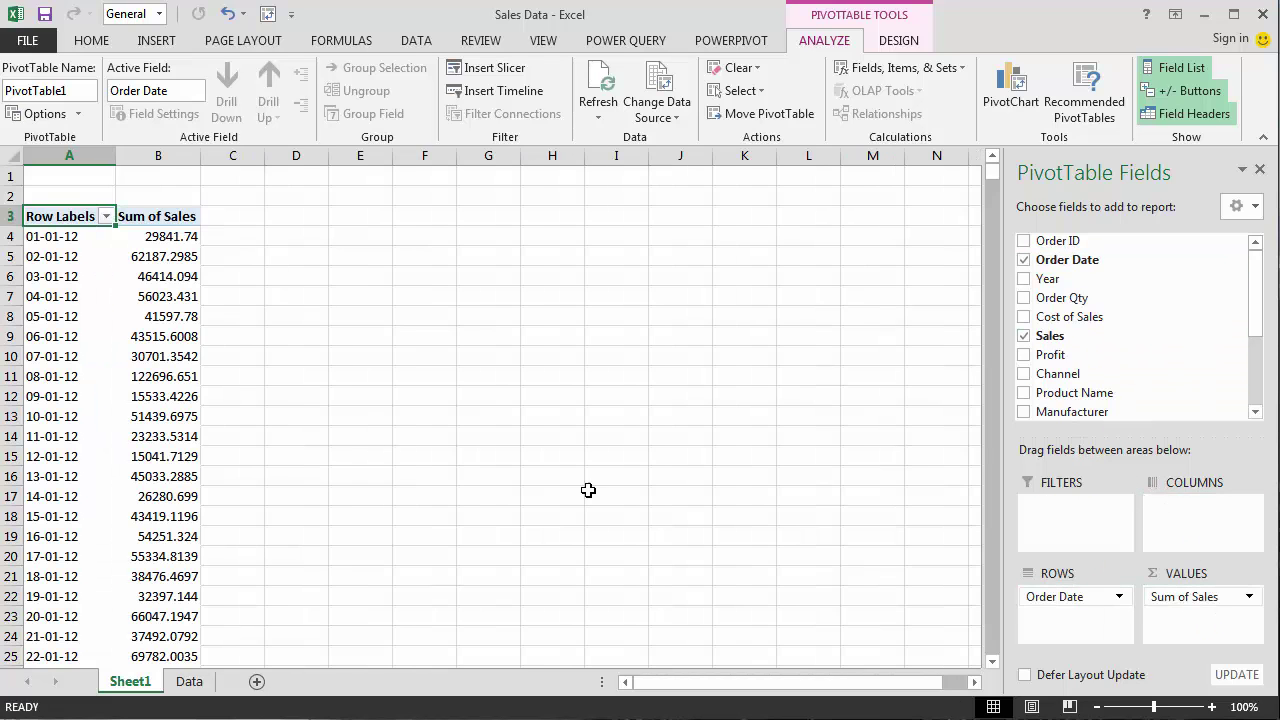
Format the Sum of Sales field as Number with 0 decimal places and a thousands separator.
{"action": "left_click", "coordinate": [184, 258]}
{"action": "right_click", "coordinate": [184, 258]}
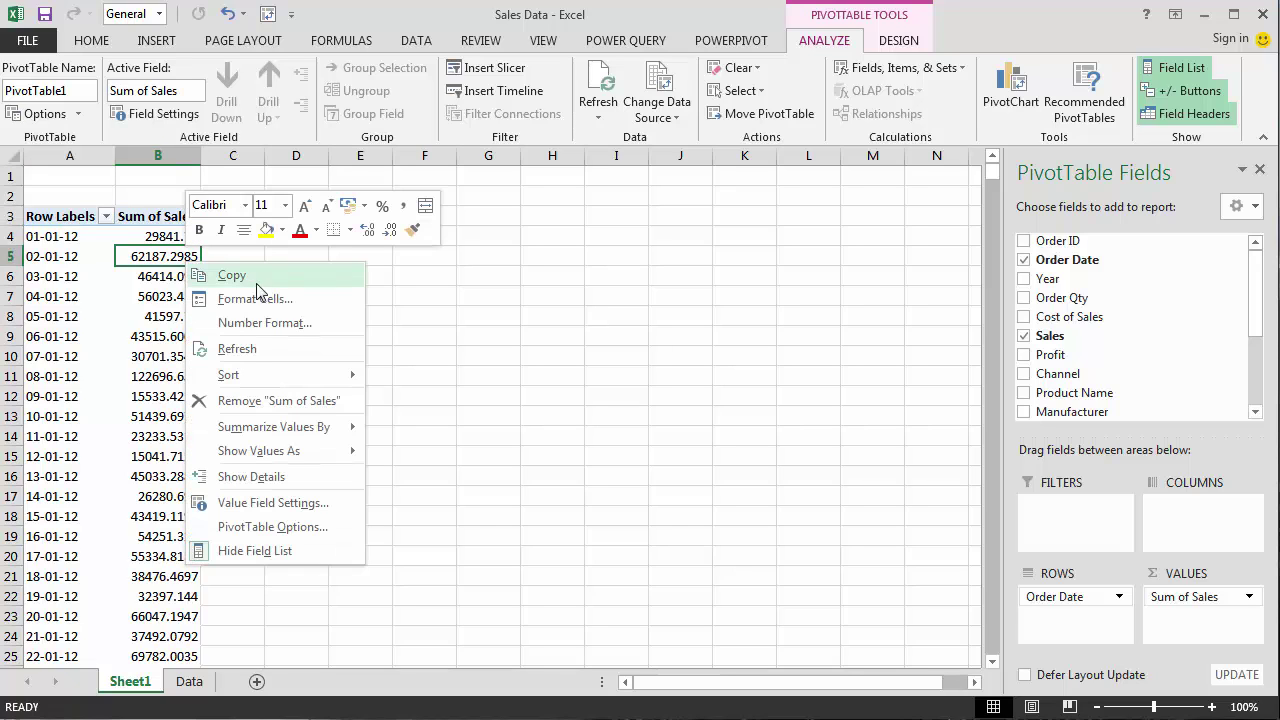
{"action": "left_click", "coordinate": [269, 323]}
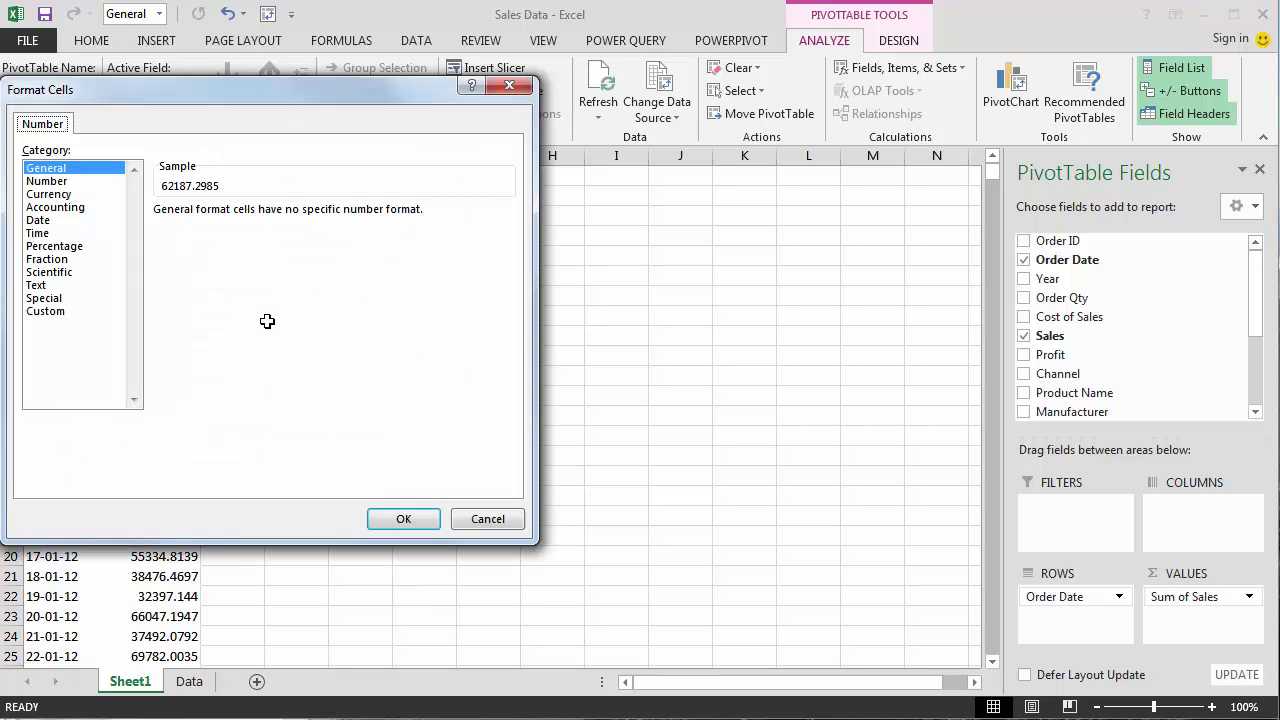
{"action": "left_click", "coordinate": [74, 181]}
{"action": "left_click_drag", "start_coordinate": [137, 83], "coordinate": [373, 111]}
{"action": "left_click", "coordinate": [524, 244]}
{"action": "left_click", "coordinate": [524, 244]}
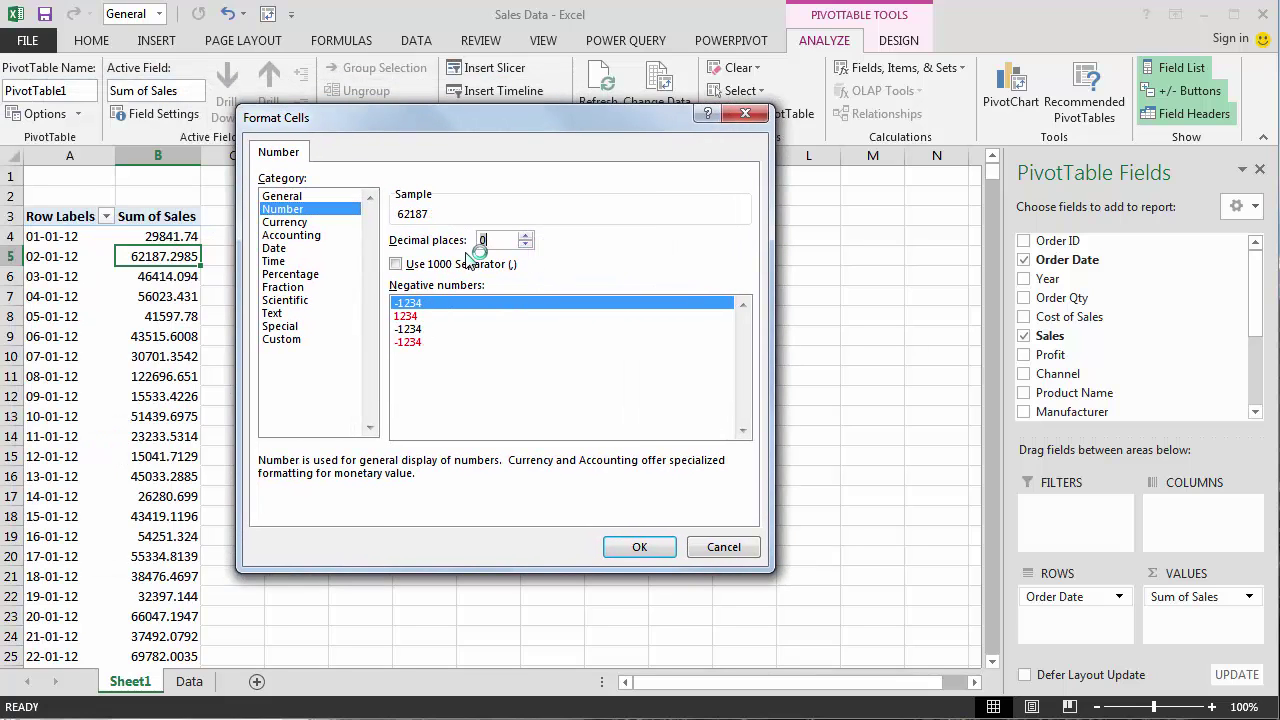
{"action": "left_click", "coordinate": [470, 264]}
{"action": "left_click", "coordinate": [640, 547]}
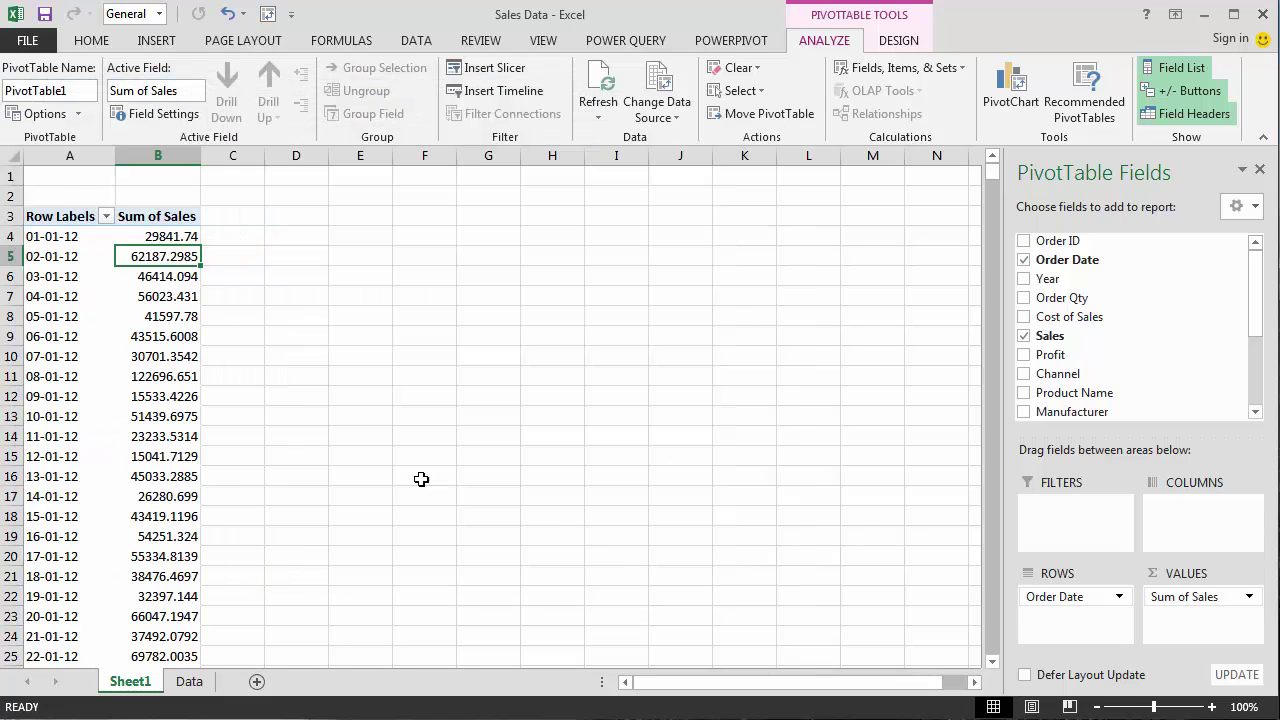
Group the PivotTable's order dates by quarters and years.
{"action": "left_click", "coordinate": [78, 277]}
{"action": "left_click", "coordinate": [100, 275]}
{"action": "right_click", "coordinate": [86, 289]}
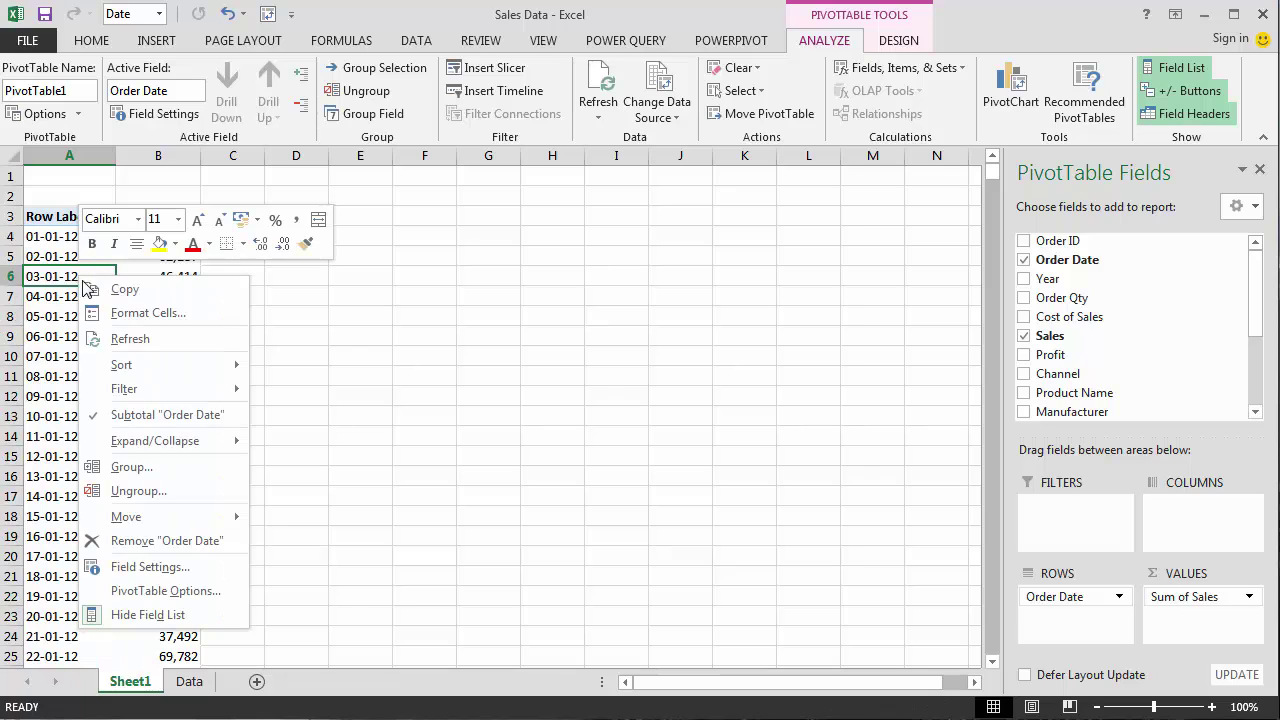
{"action": "left_click", "coordinate": [158, 478]}
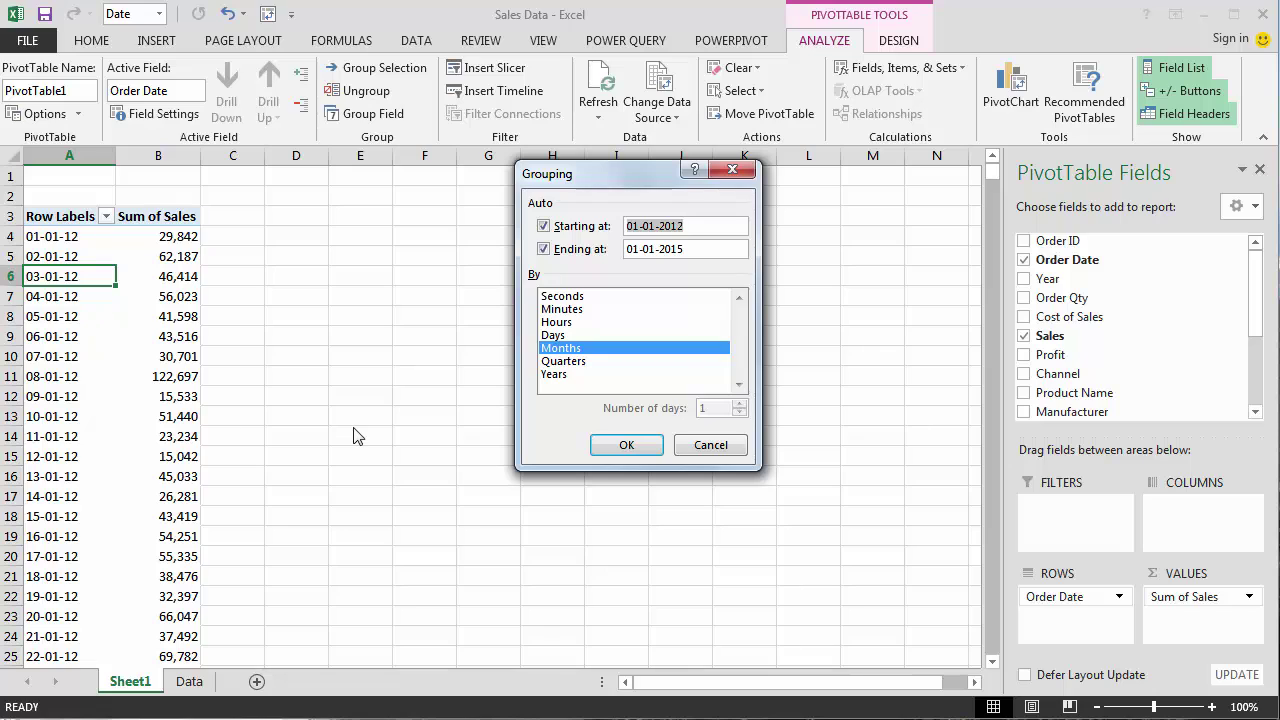
{"action": "left_click", "coordinate": [556, 374]}
{"action": "left_click", "coordinate": [590, 350]}
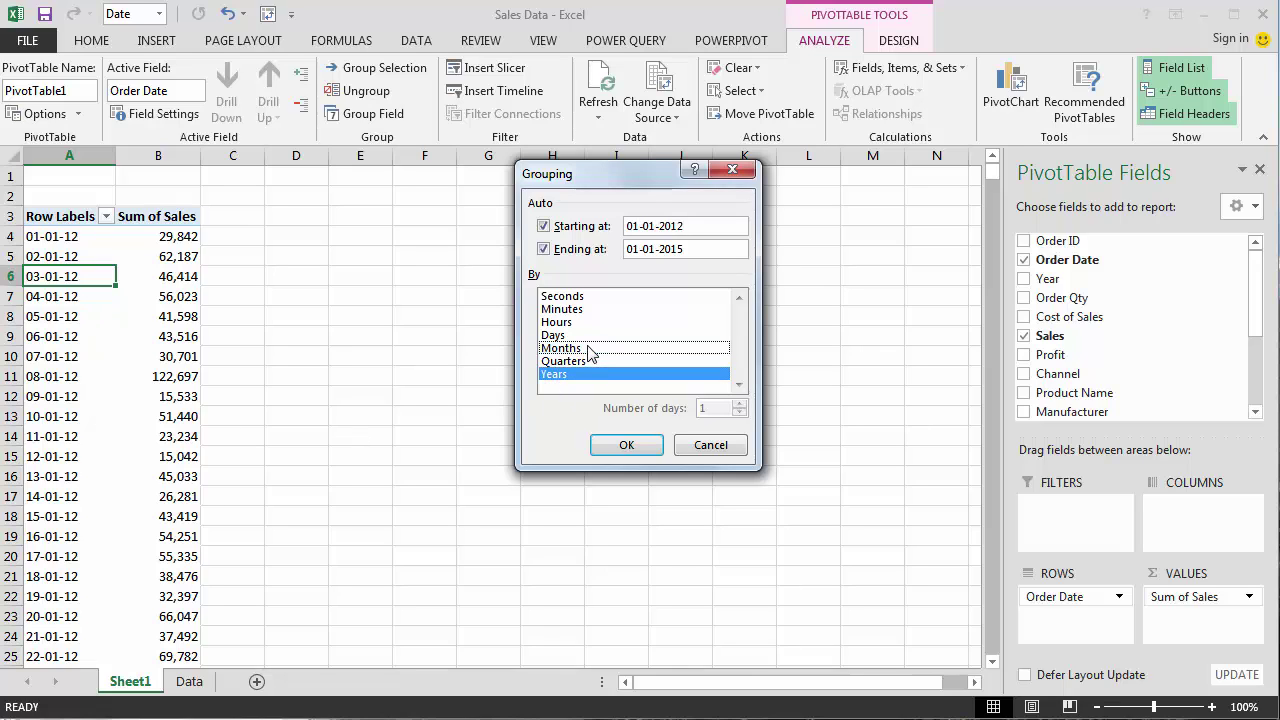
{"action": "left_click", "coordinate": [587, 361]}
{"action": "left_click", "coordinate": [584, 350]}
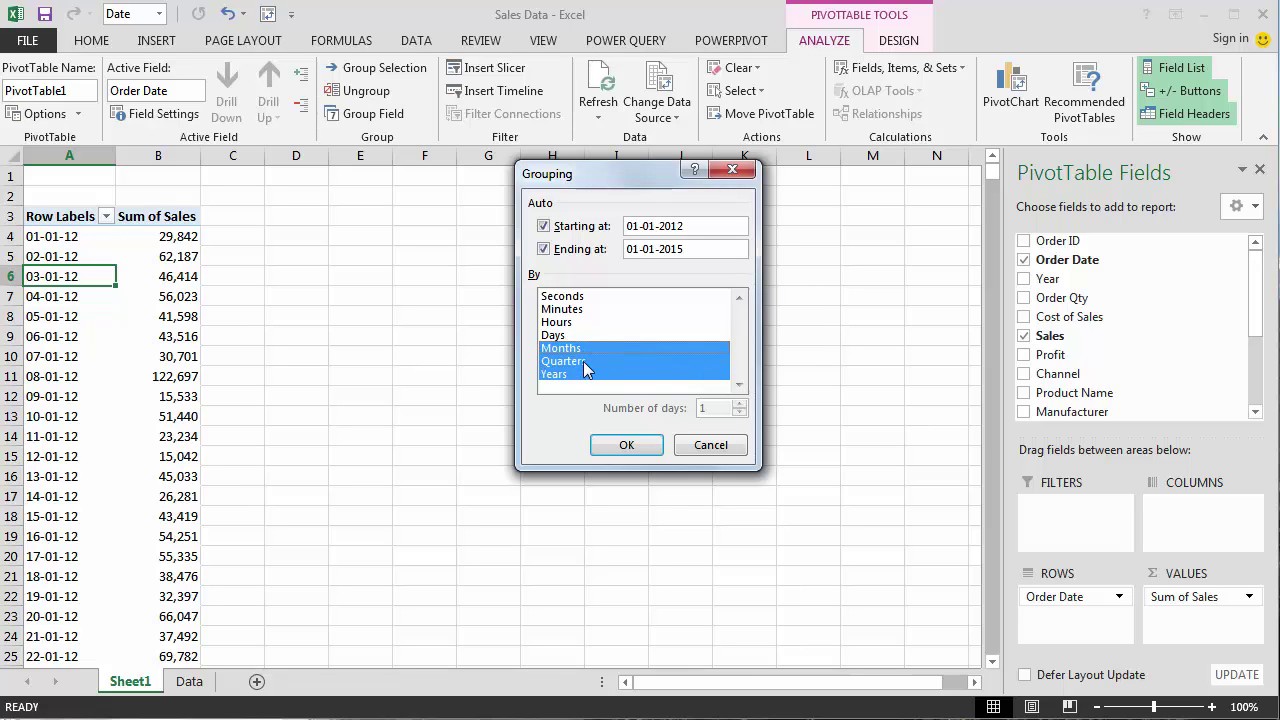
{"action": "left_click", "coordinate": [576, 350]}
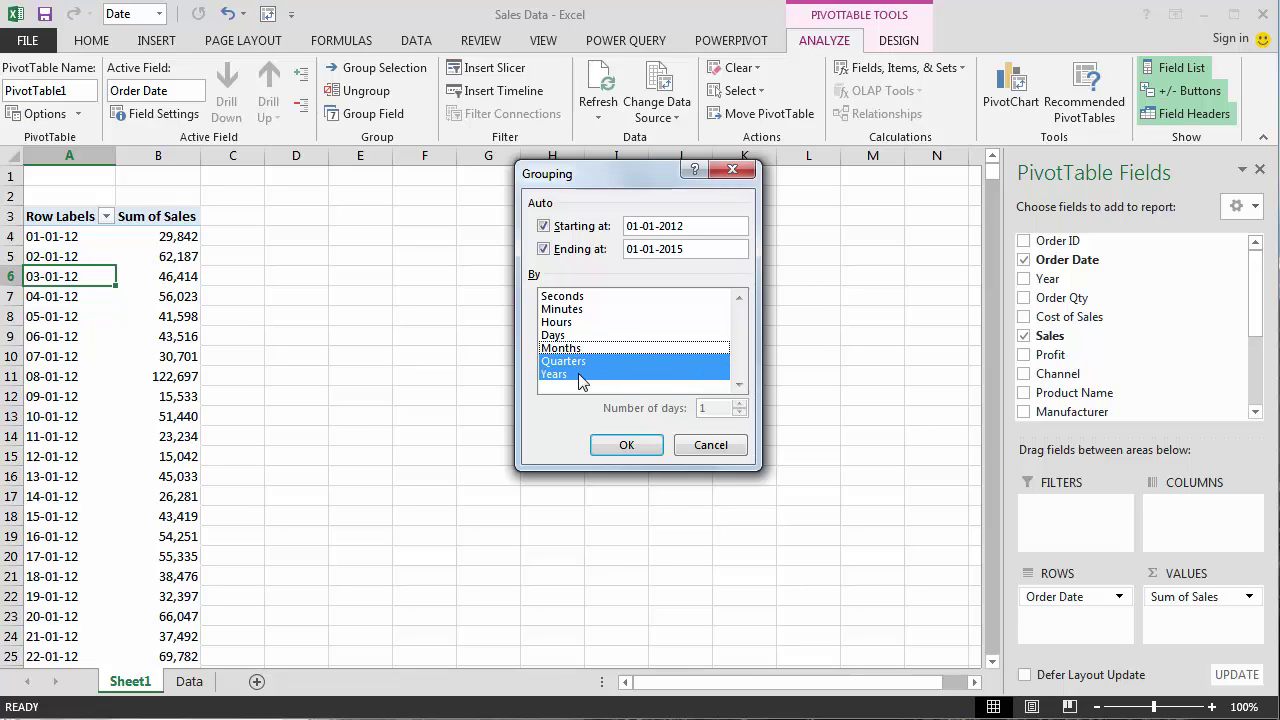
{"action": "left_click", "coordinate": [627, 446]}
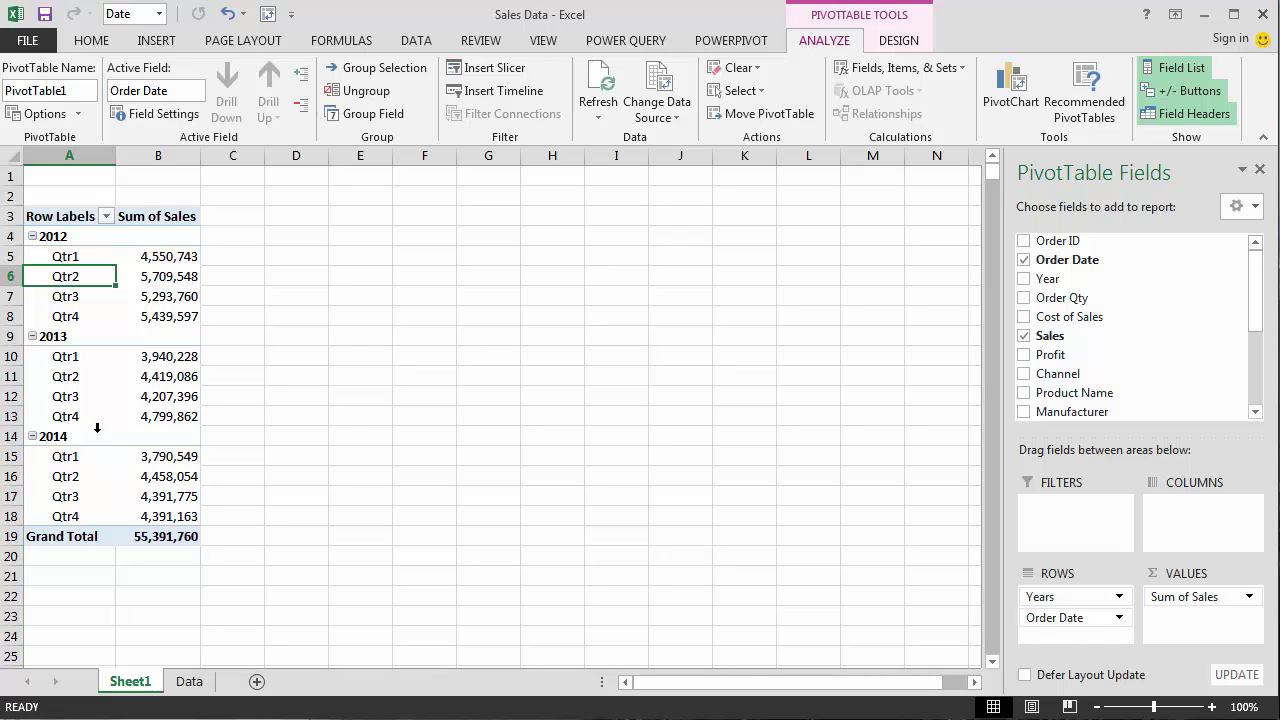
Insert a Line PivotChart based on the quarterly sales PivotTable.
{"action": "left_click", "coordinate": [170, 280]}
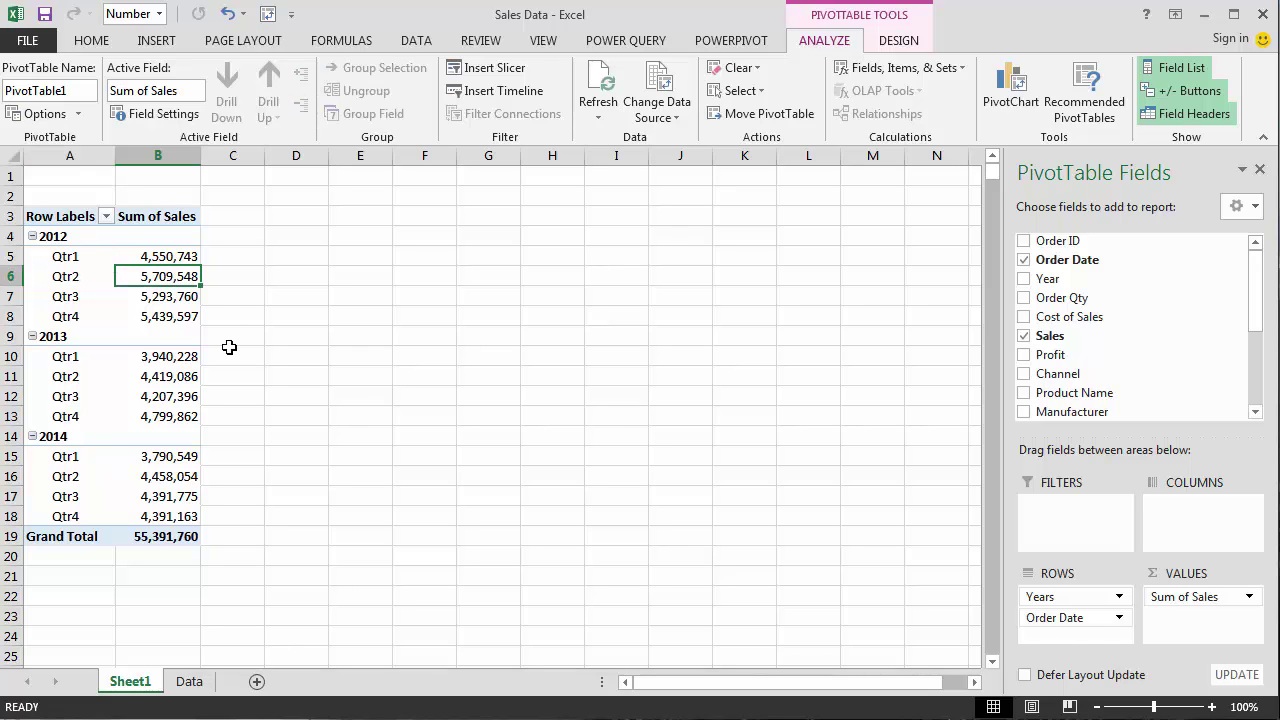
{"action": "left_click", "coordinate": [1012, 90]}
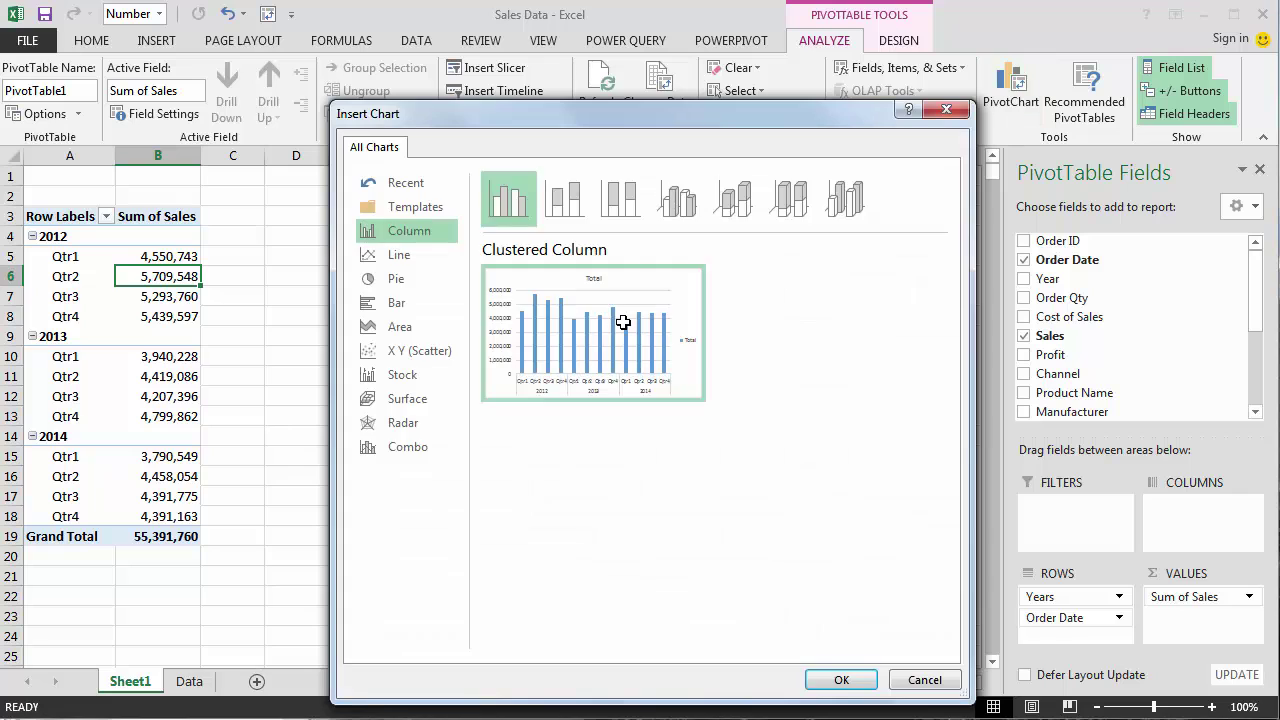
{"action": "left_click_drag", "start_coordinate": [516, 120], "coordinate": [344, 57]}
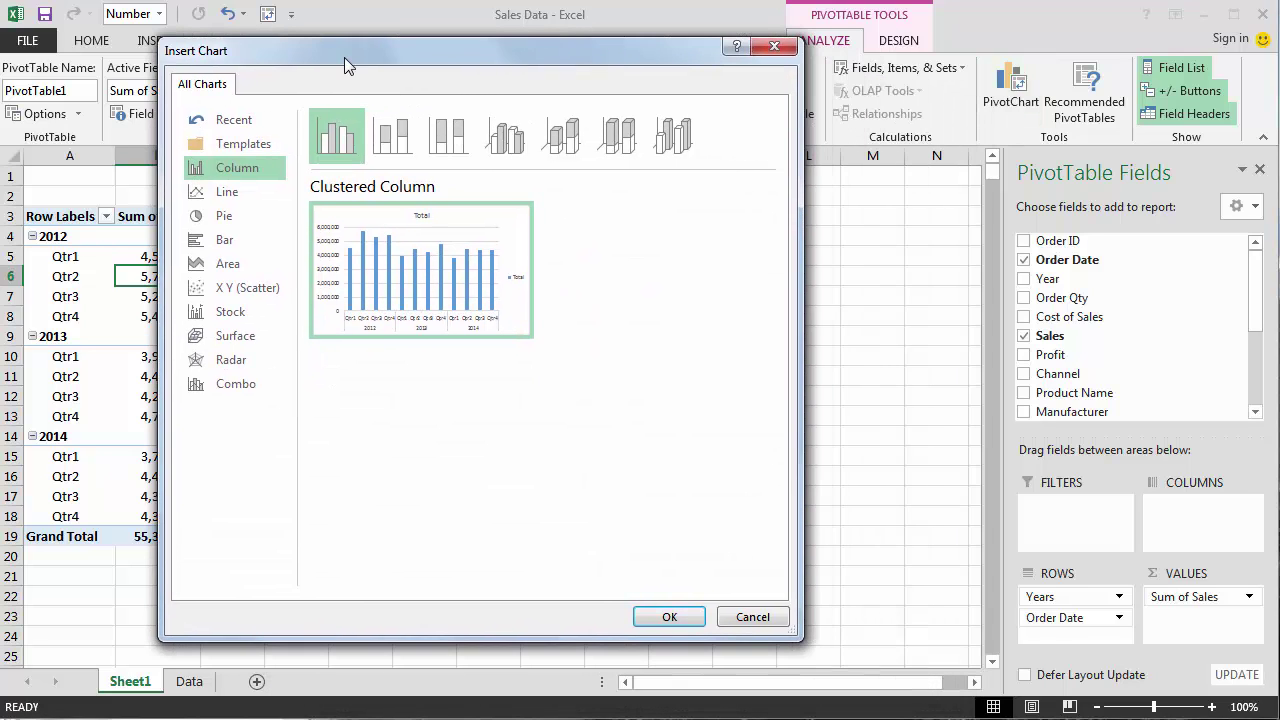
{"action": "left_click", "coordinate": [250, 195]}
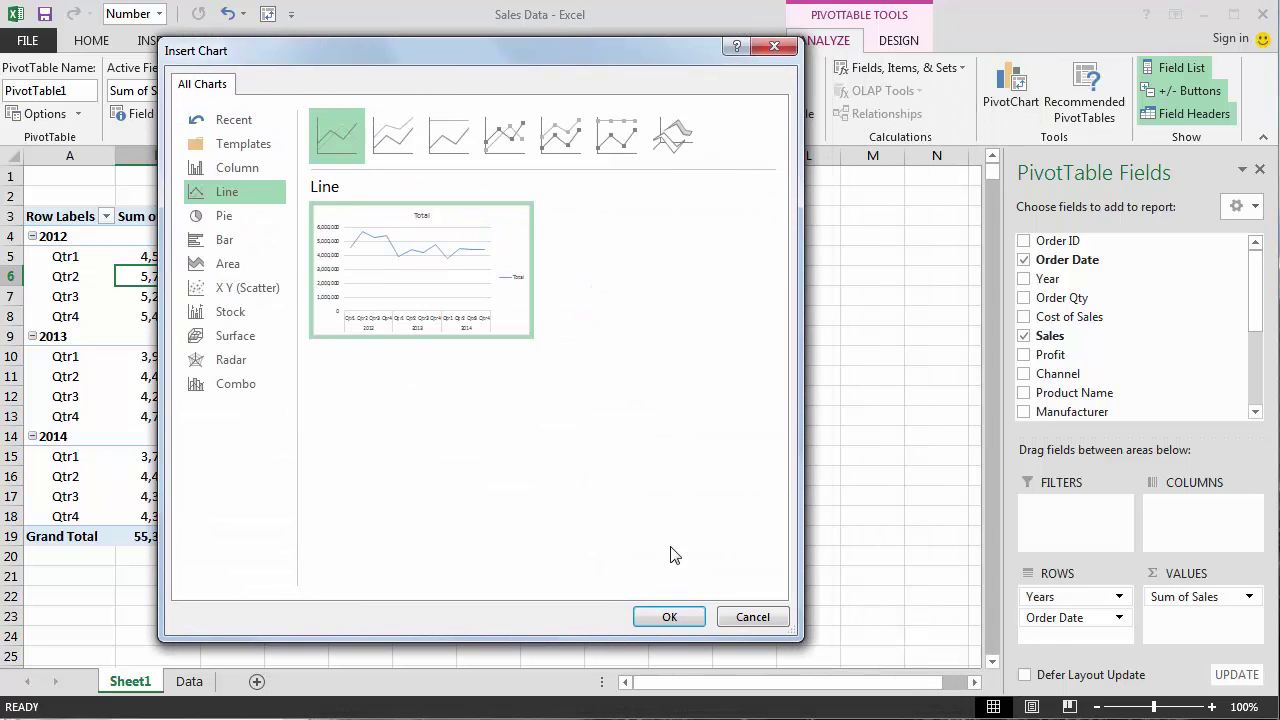
{"action": "left_click", "coordinate": [668, 616]}
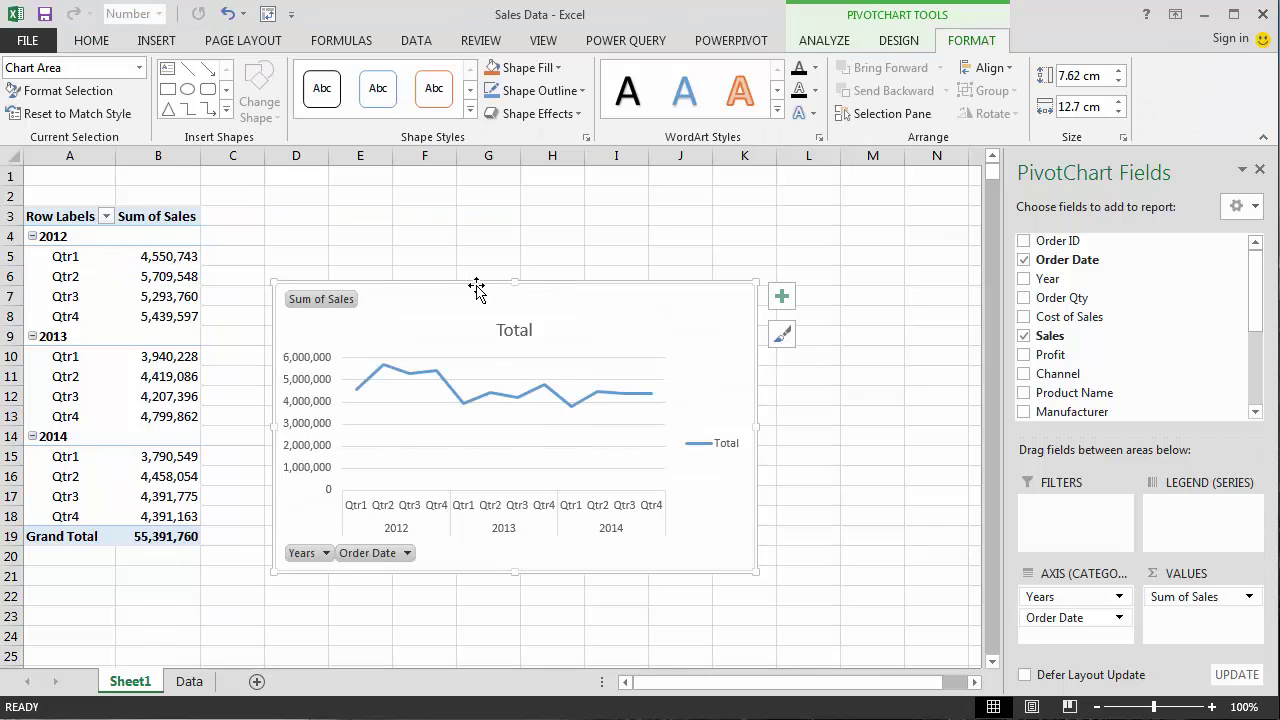
Move the PivotChart up towards the PivotTable and remove its legend.
{"action": "left_click_drag", "start_coordinate": [476, 288], "coordinate": [379, 203]}
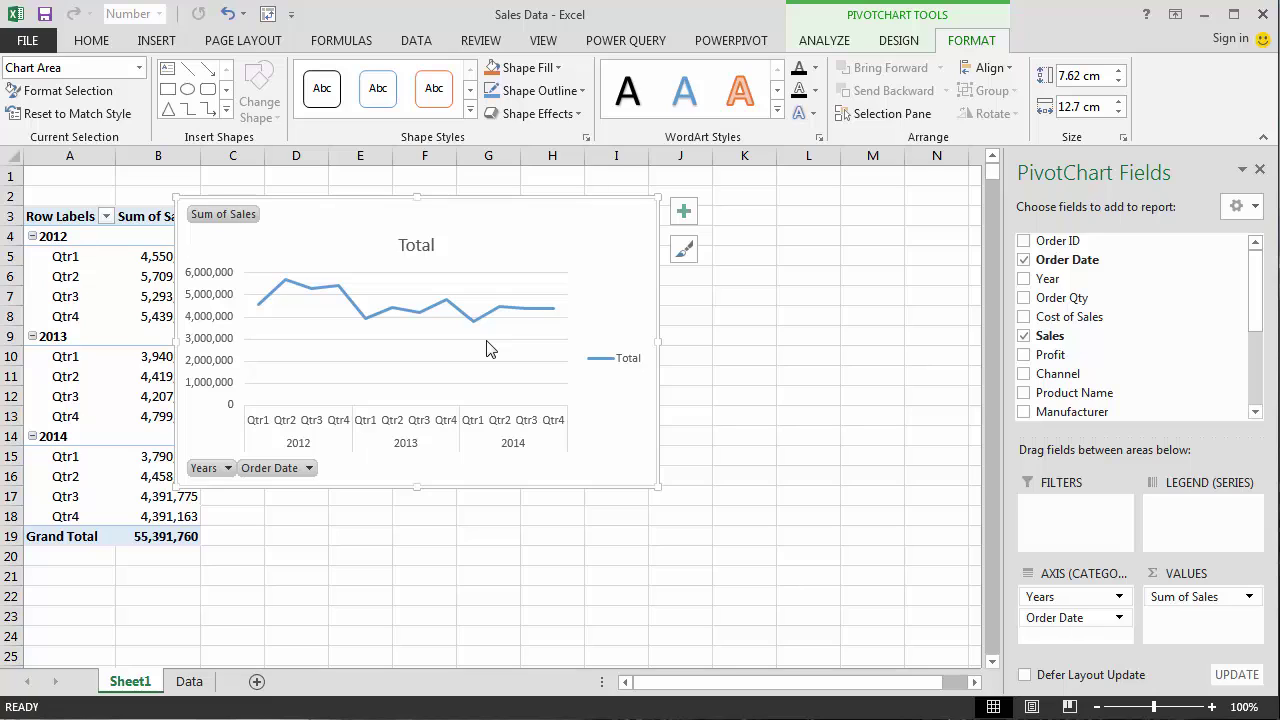
{"action": "left_click", "coordinate": [685, 213]}
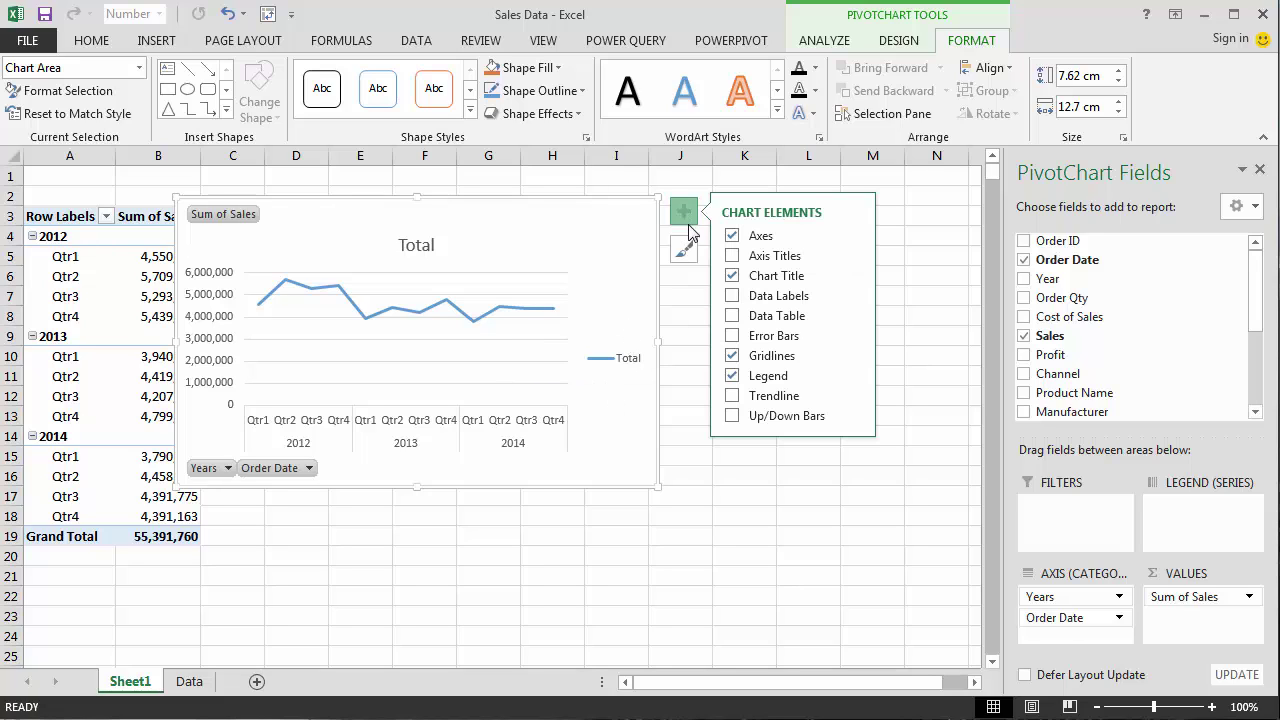
{"action": "left_click", "coordinate": [732, 375]}
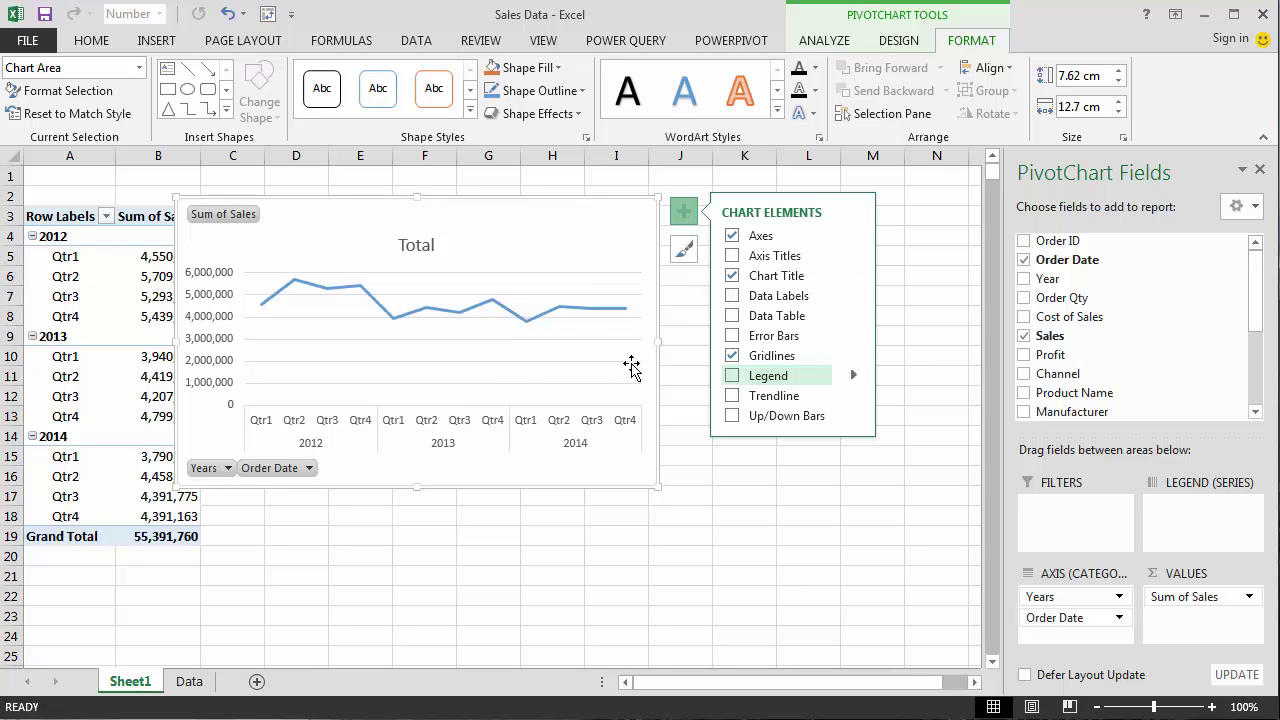
Hide all field buttons on the PivotChart and change its title to "Sales by Year and Quarter".
{"action": "left_click", "coordinate": [826, 44]}
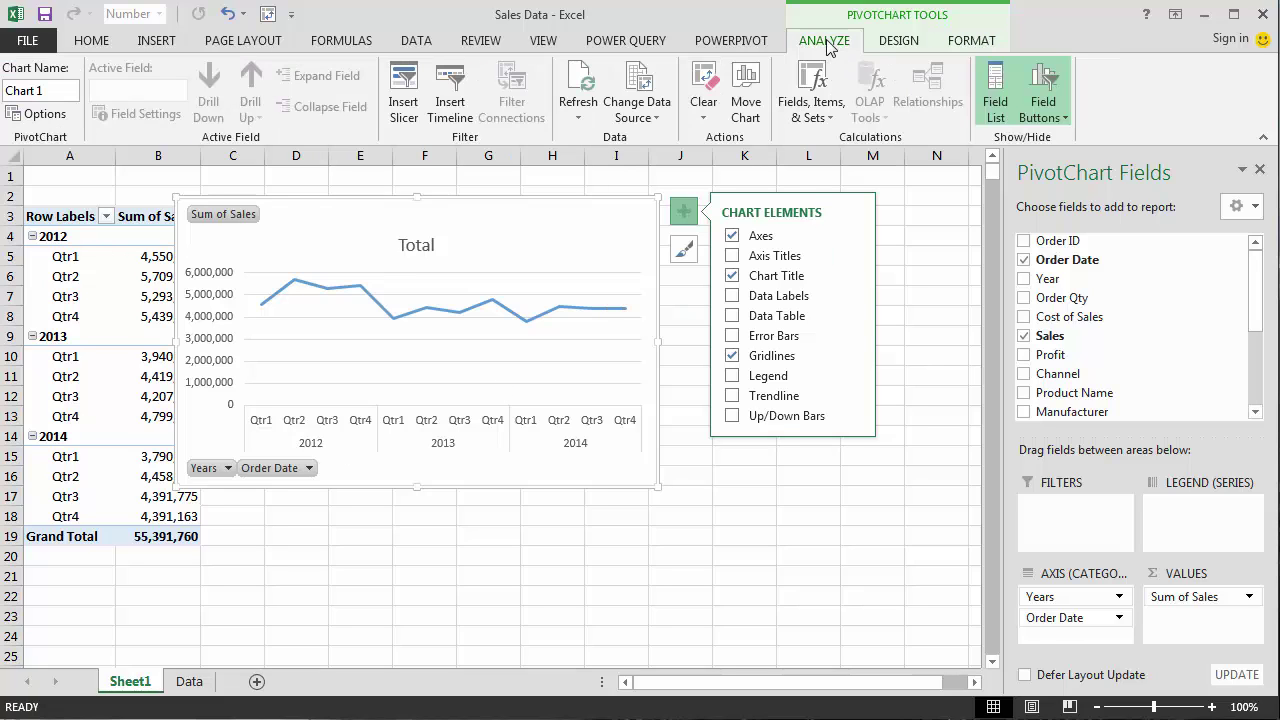
{"action": "left_click", "coordinate": [1043, 85]}
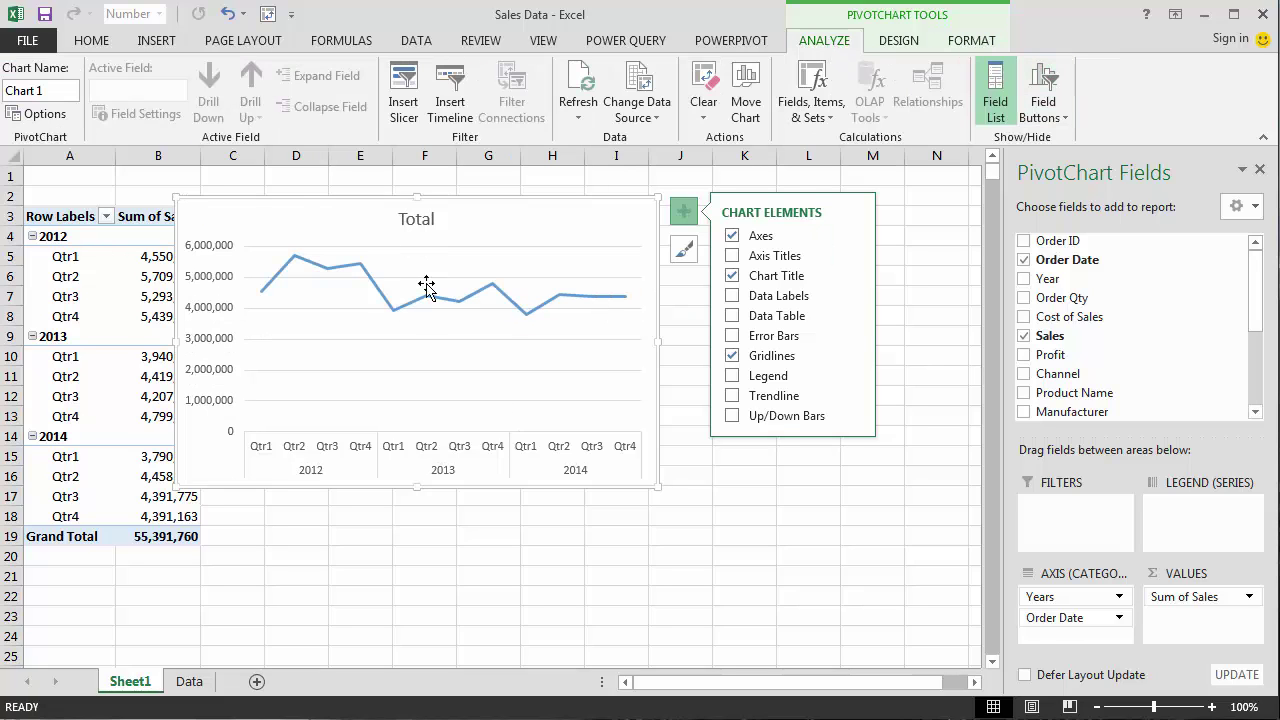
{"action": "double_click", "coordinate": [426, 219]}
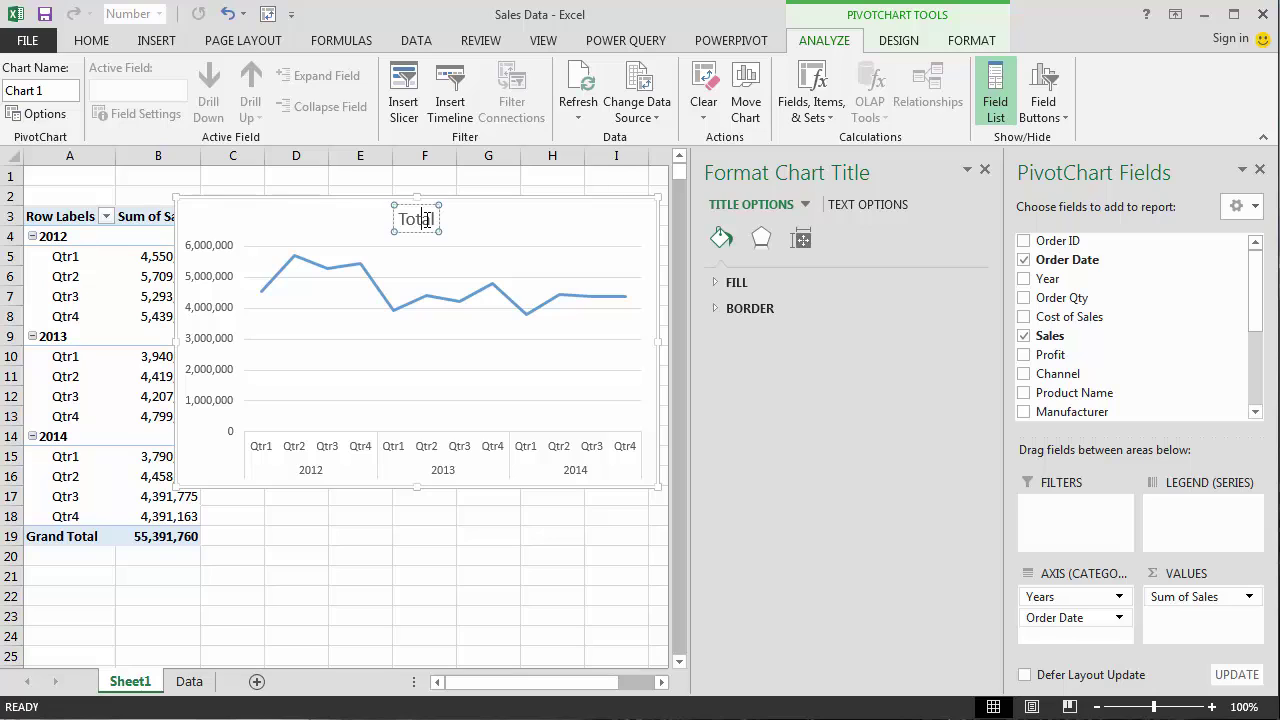
{"action": "double_click", "coordinate": [426, 219]}
{"action": "type", "text": "S"}
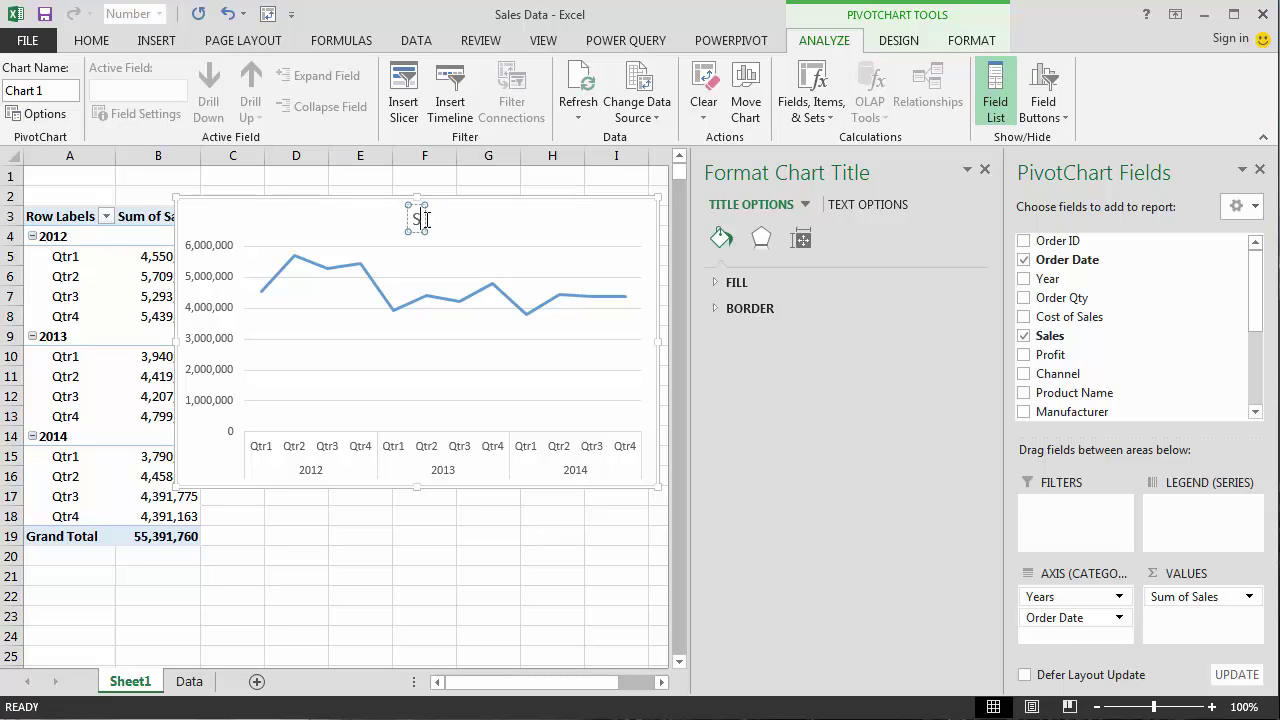
{"action": "type", "text": "ales by Y"}
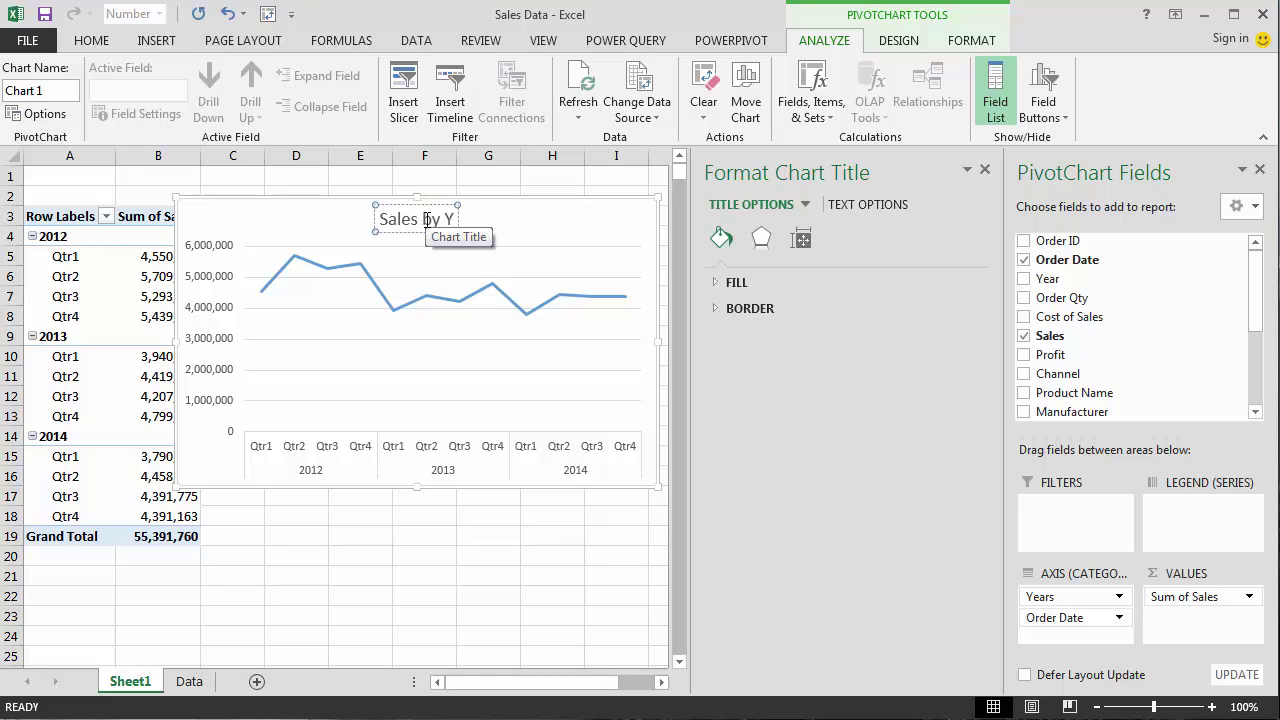
{"action": "type", "text": "ear and Quarter"}
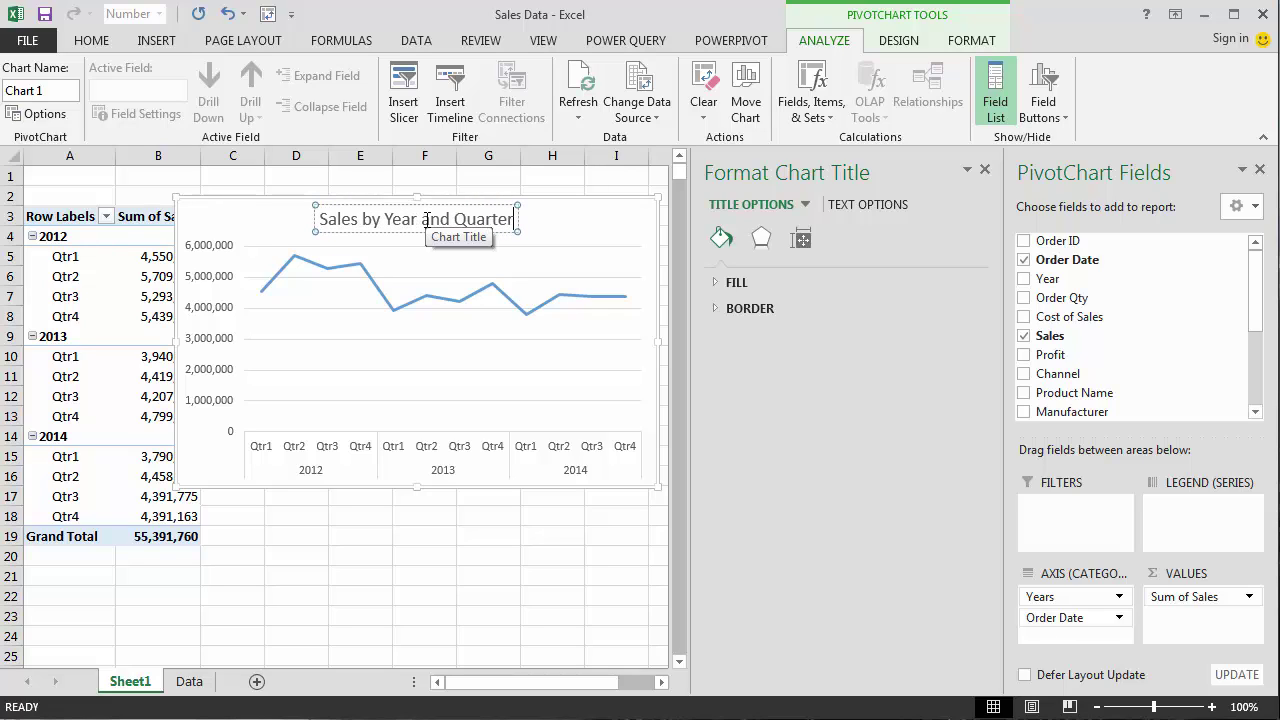
{"action": "left_click", "coordinate": [984, 169]}
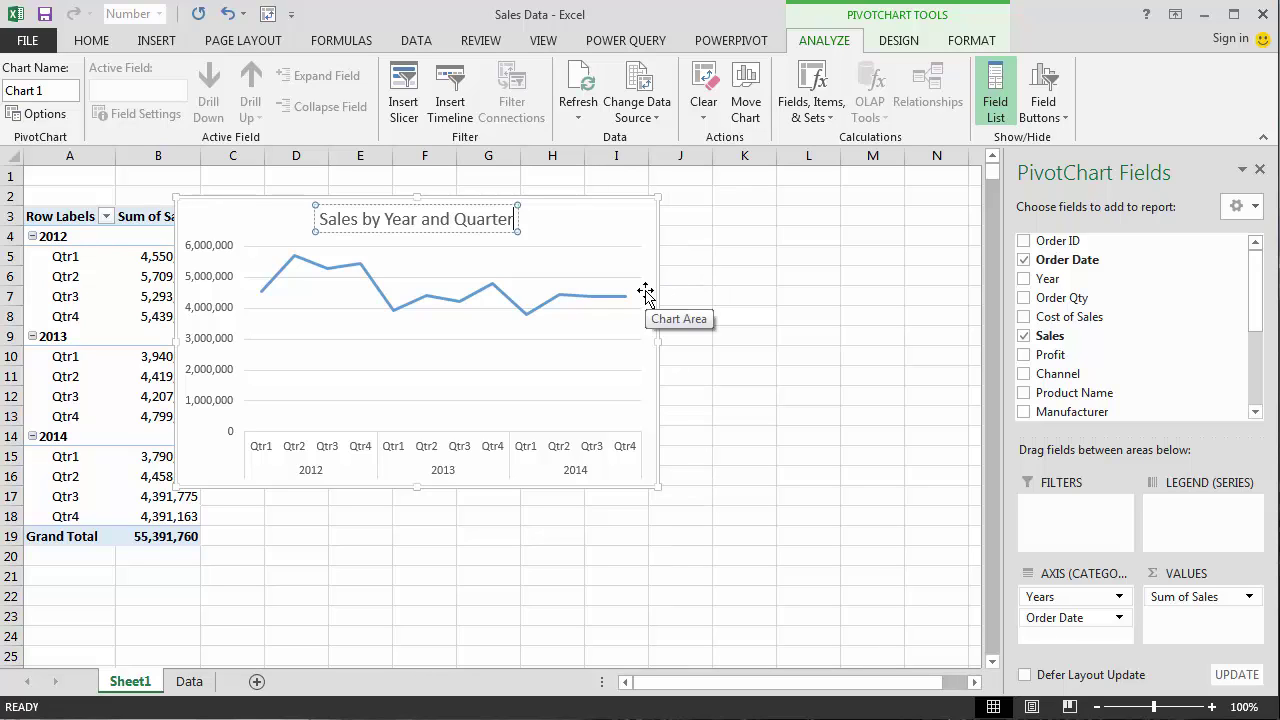
{"action": "left_click", "coordinate": [614, 210]}
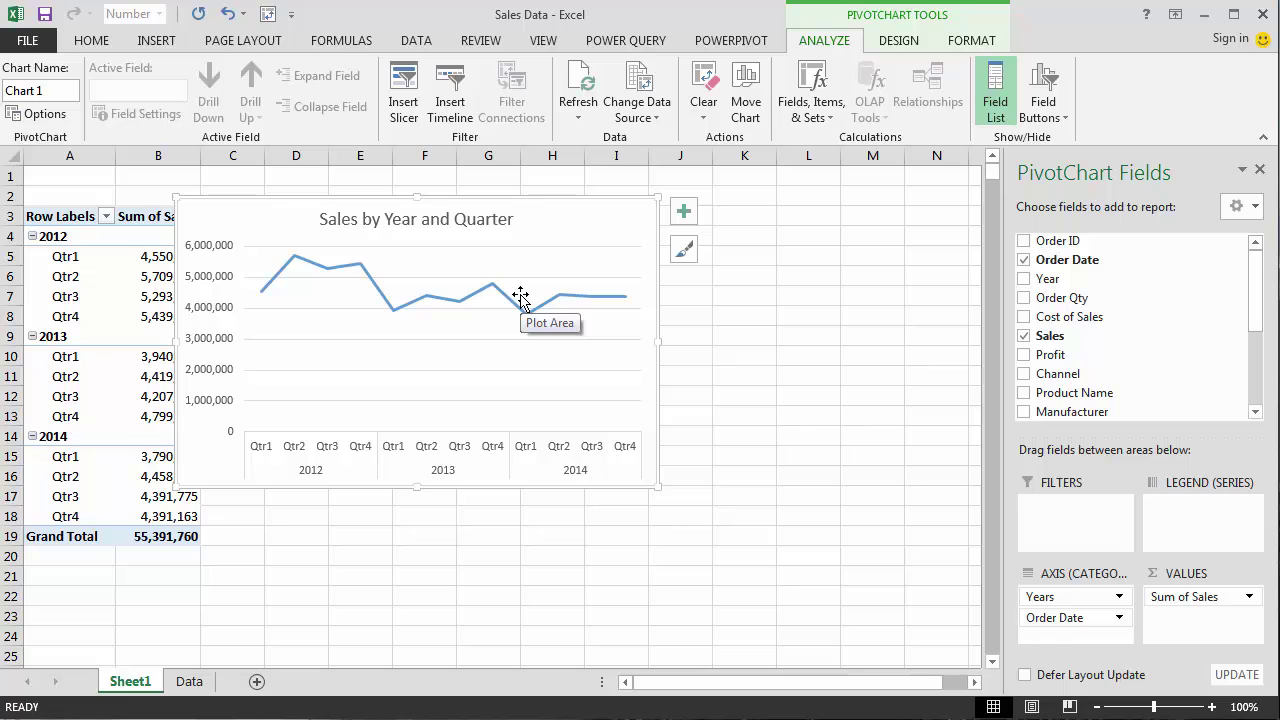
Insert a slicer for the Brand Name field from the PivotChart.
{"action": "left_click", "coordinate": [405, 96]}
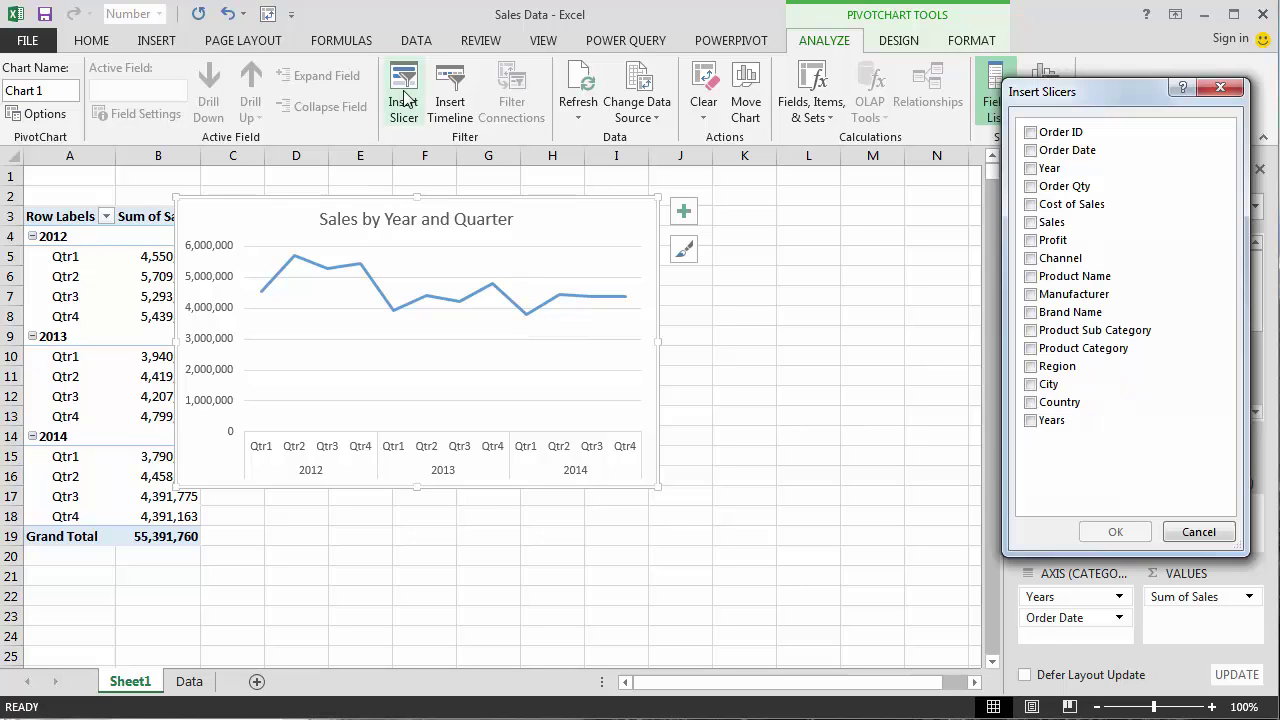
{"action": "left_click_drag", "start_coordinate": [1112, 94], "coordinate": [905, 84]}
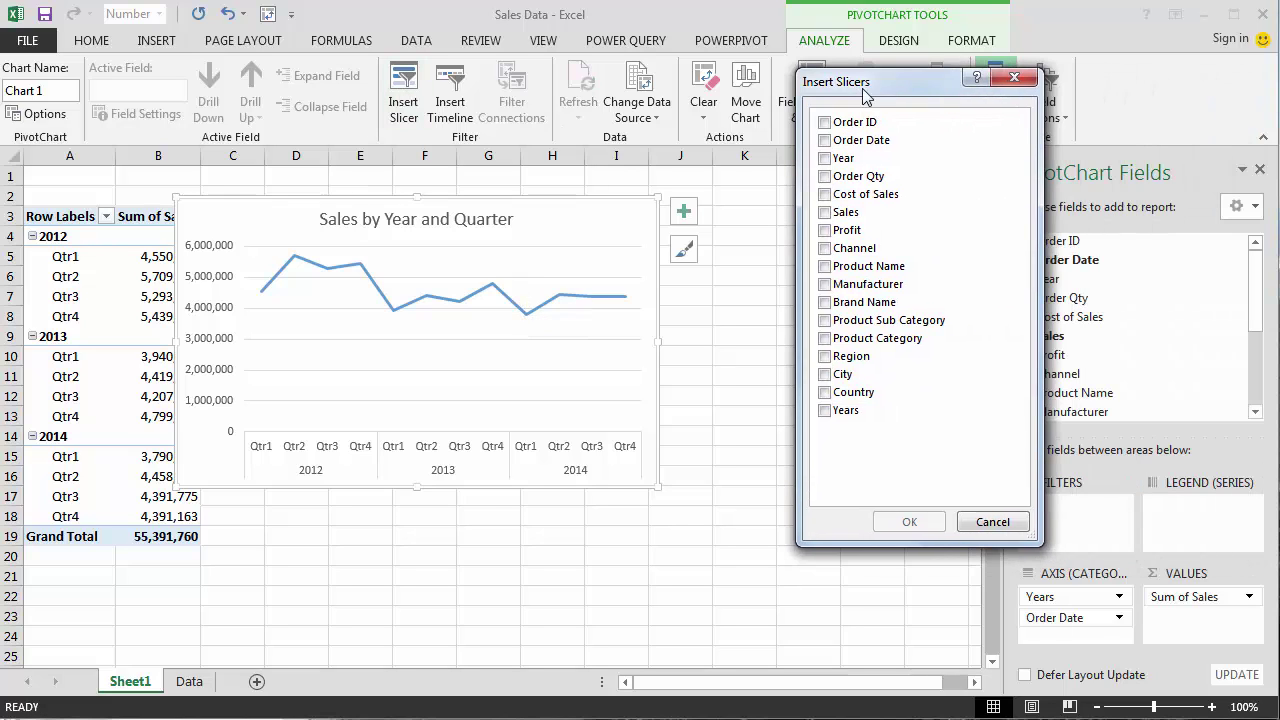
{"action": "left_click", "coordinate": [826, 303]}
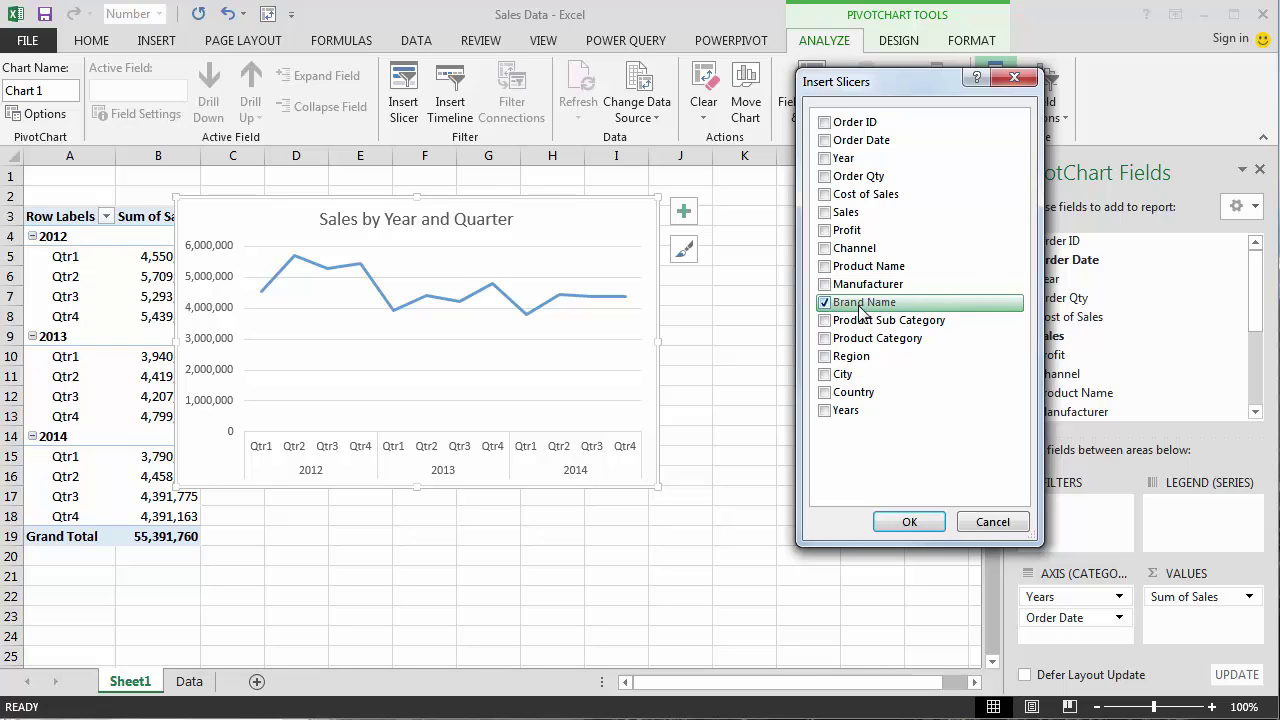
{"action": "left_click", "coordinate": [909, 521]}
Place the Brand Name slicer beside the chart, lay its buttons out in 2 columns and resize it to about 8.33 by 6.56 cm.
{"action": "left_click", "coordinate": [528, 306]}
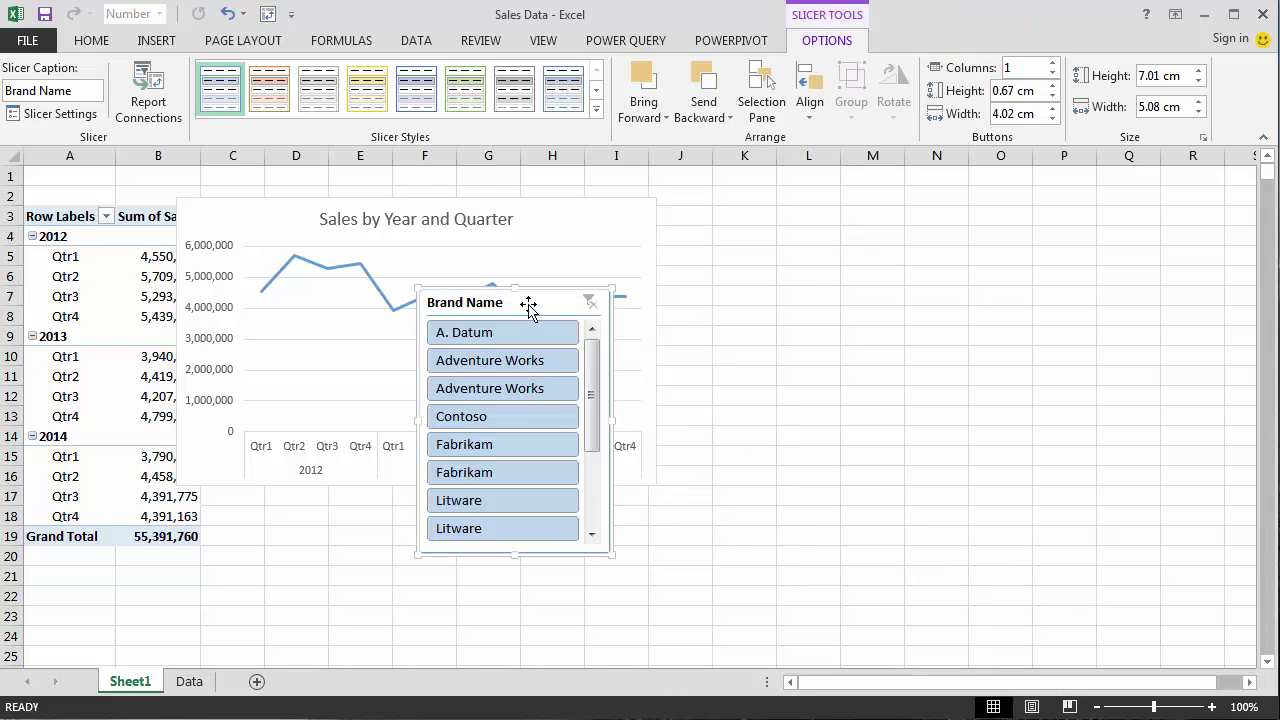
{"action": "left_click_drag", "start_coordinate": [528, 306], "coordinate": [832, 214]}
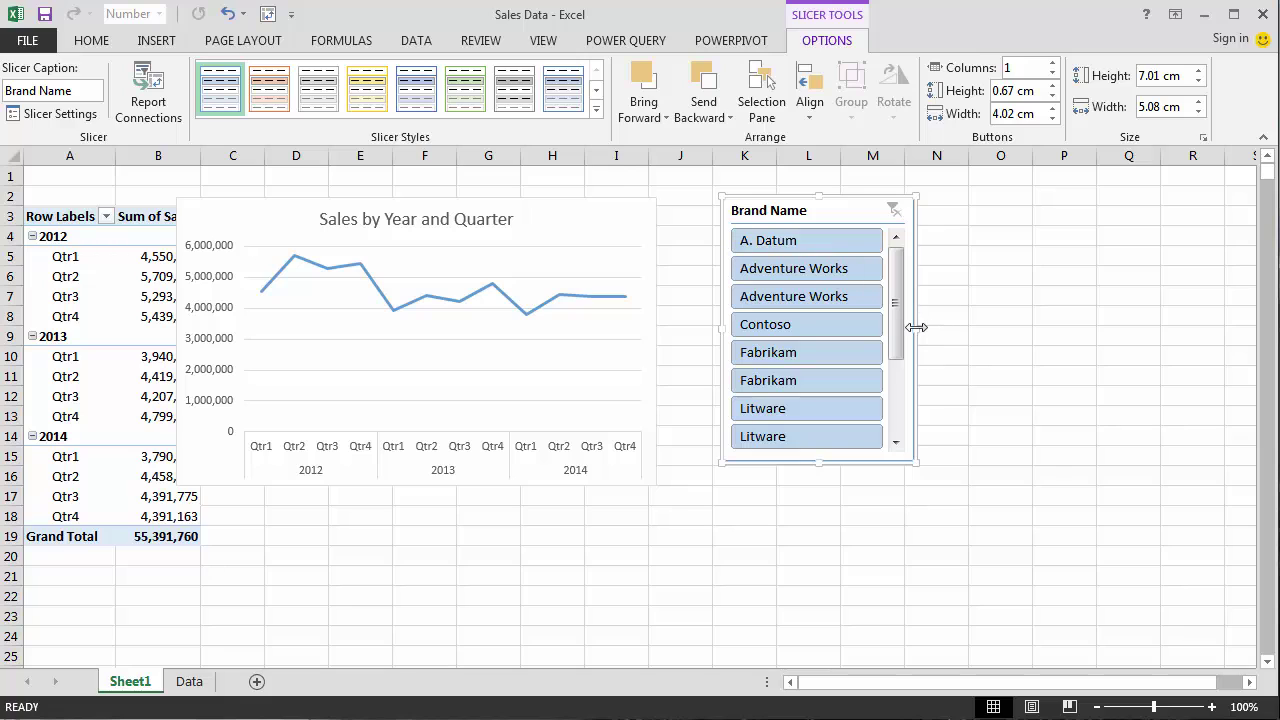
{"action": "left_click_drag", "start_coordinate": [916, 327], "coordinate": [1038, 327]}
{"action": "left_click", "coordinate": [1052, 63]}
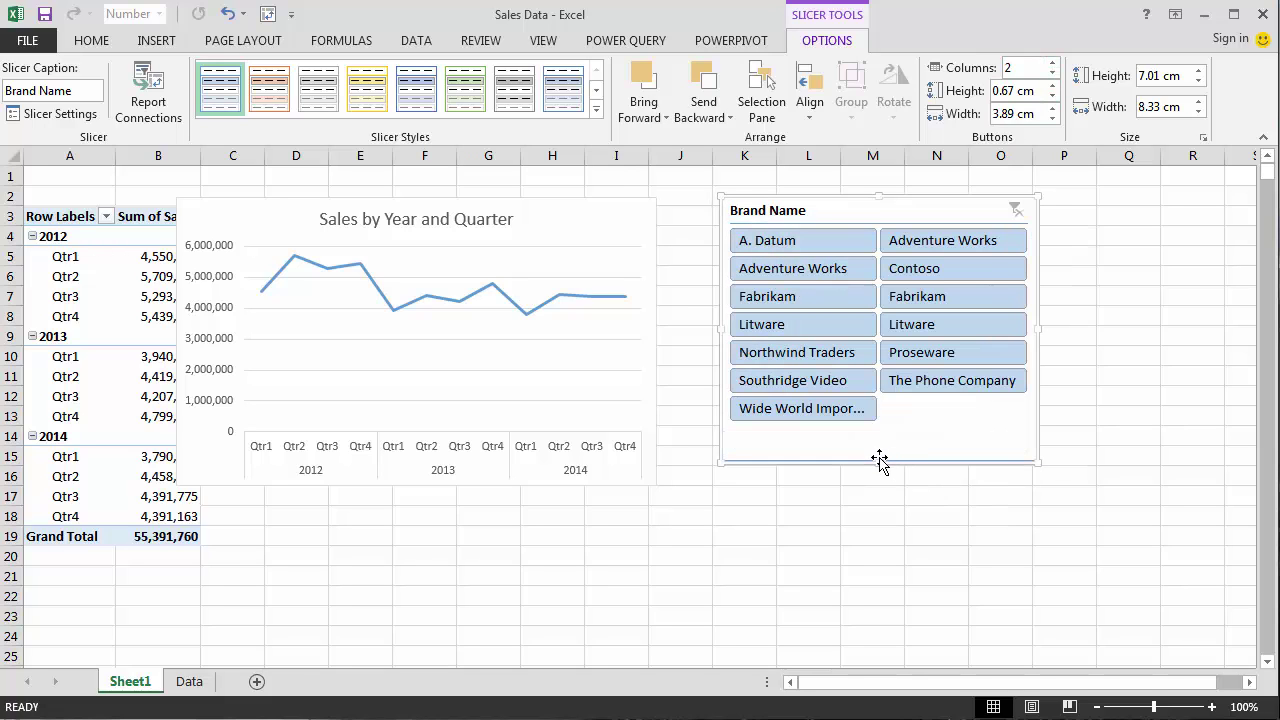
{"action": "left_click_drag", "start_coordinate": [880, 462], "coordinate": [879, 445]}
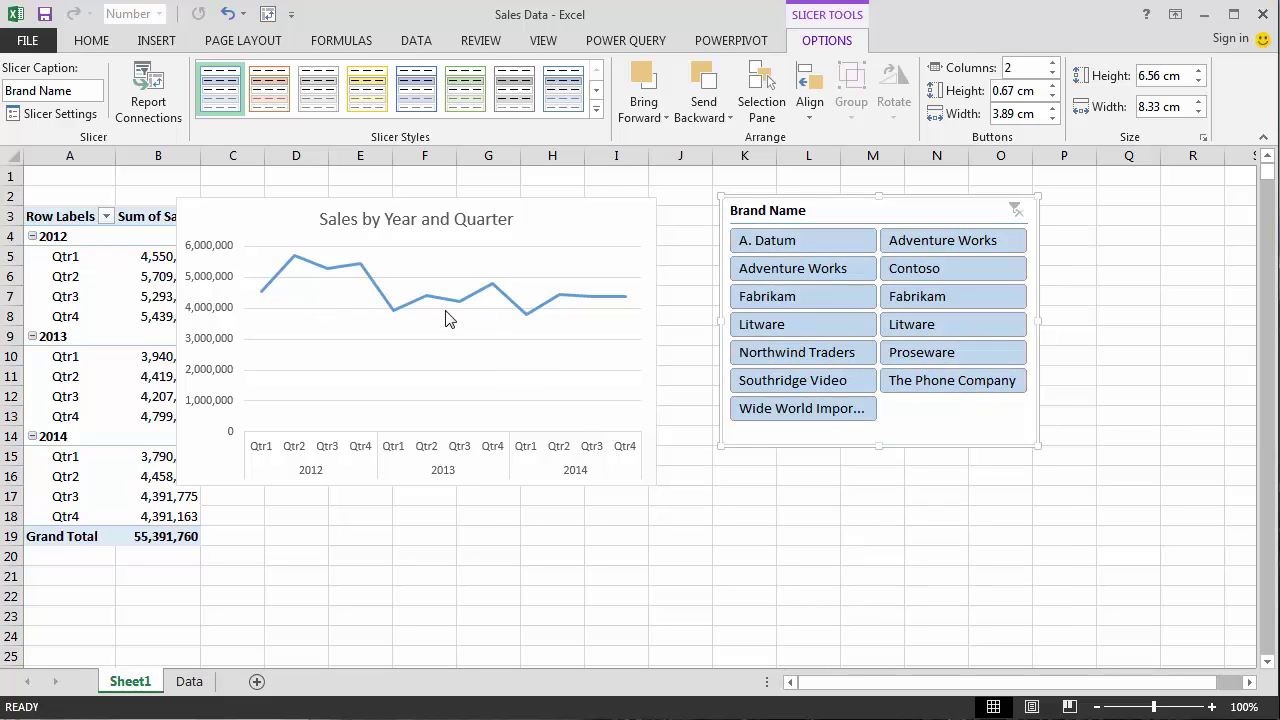
Filter the sales by A. Datum, Adventure Works and Fabrikam in turn, moving the chart clear of the PivotTable along the way.
{"action": "left_click", "coordinate": [760, 244]}
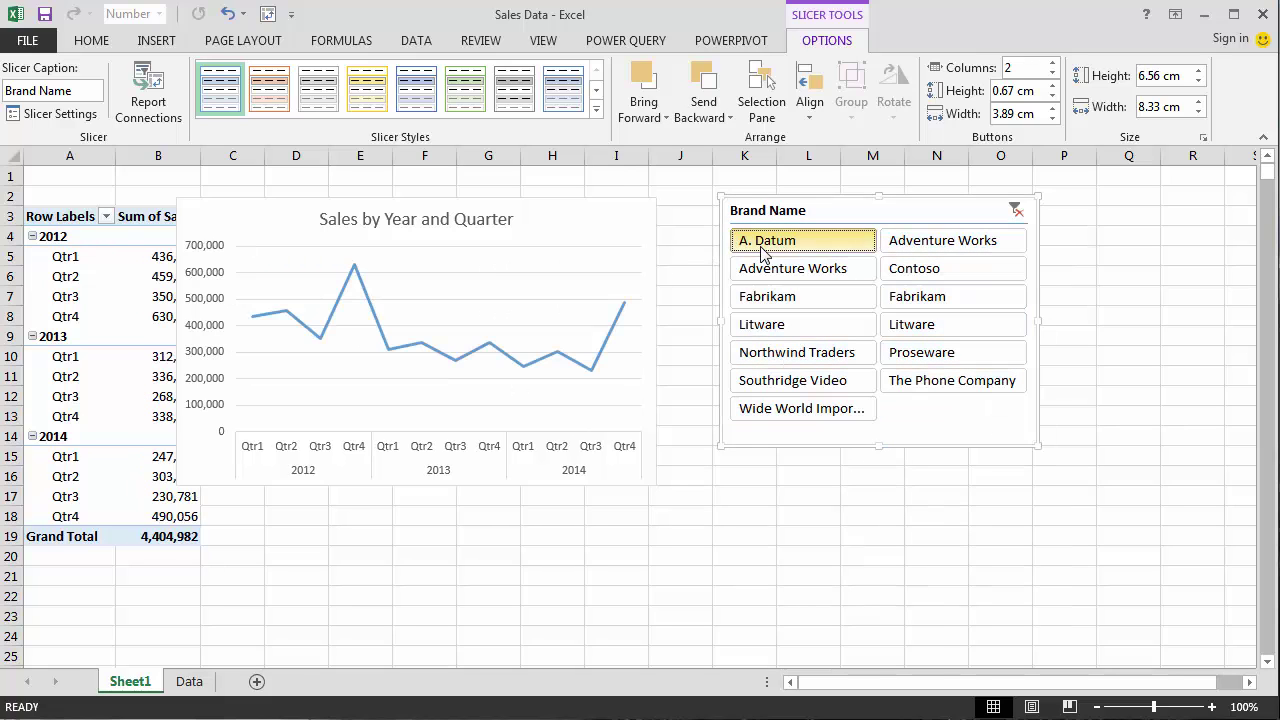
{"action": "left_click", "coordinate": [768, 279]}
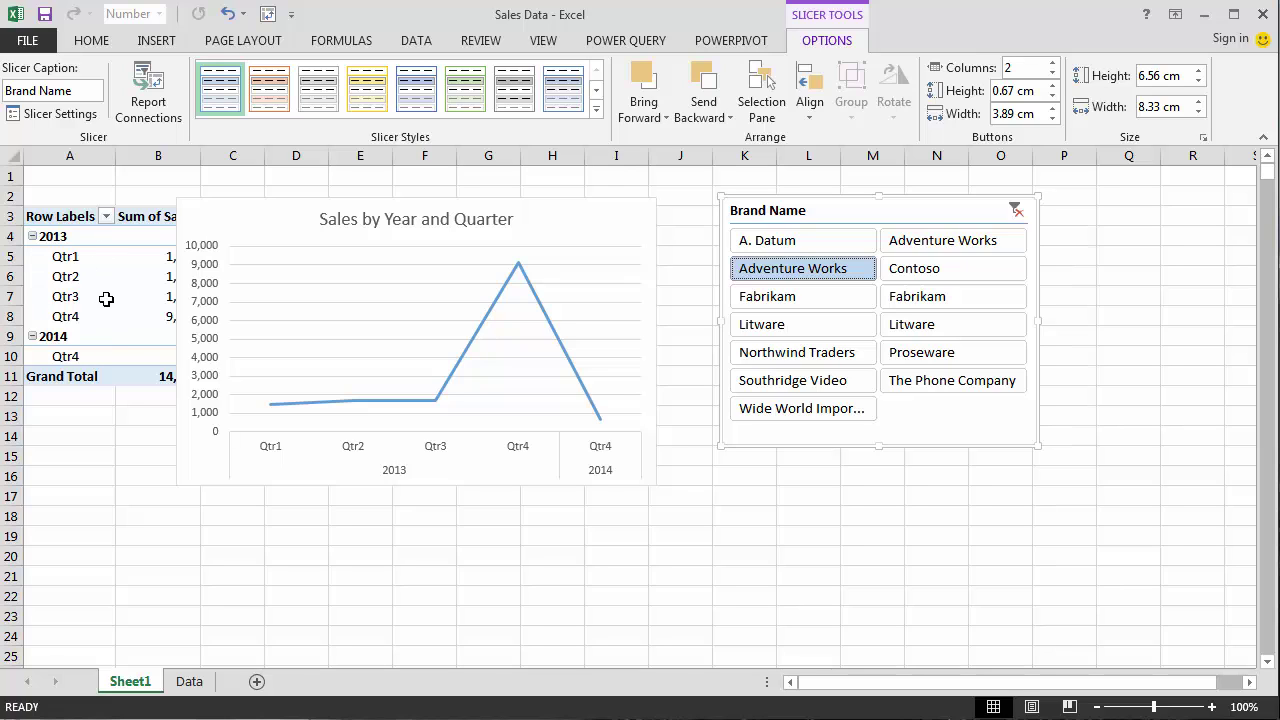
{"action": "left_click_drag", "start_coordinate": [295, 209], "coordinate": [356, 213]}
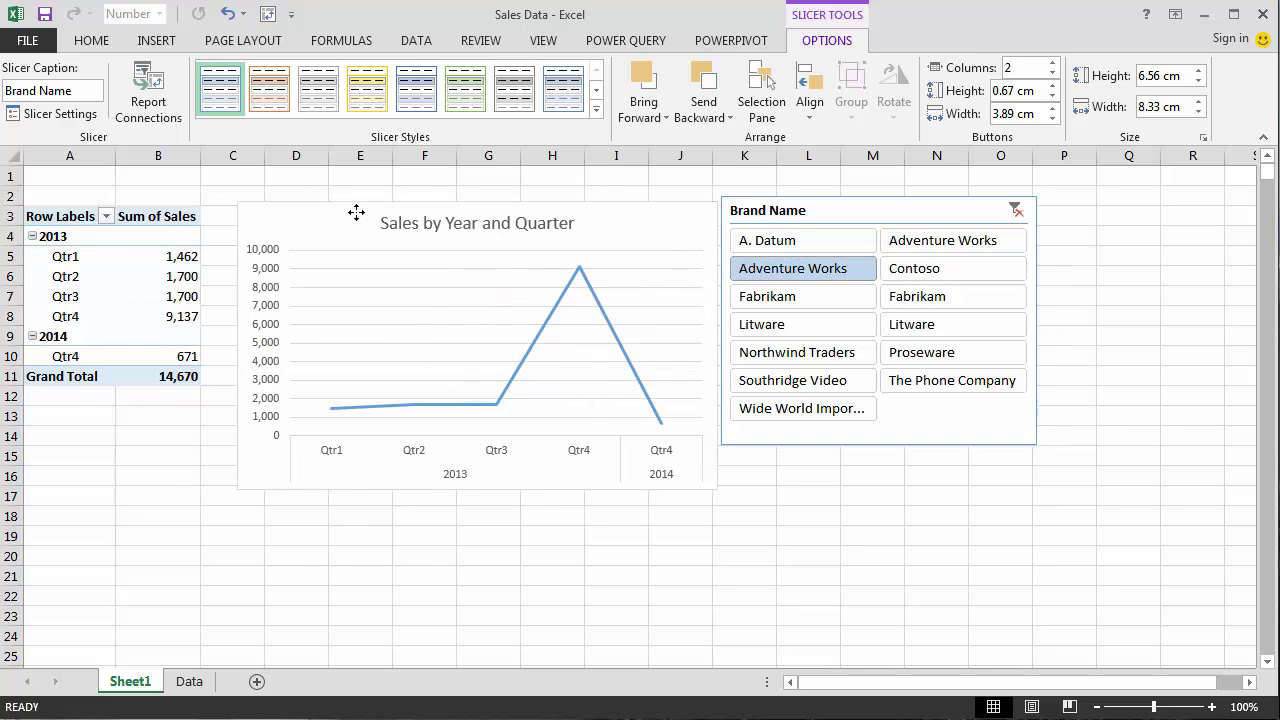
{"action": "left_click", "coordinate": [826, 305]}
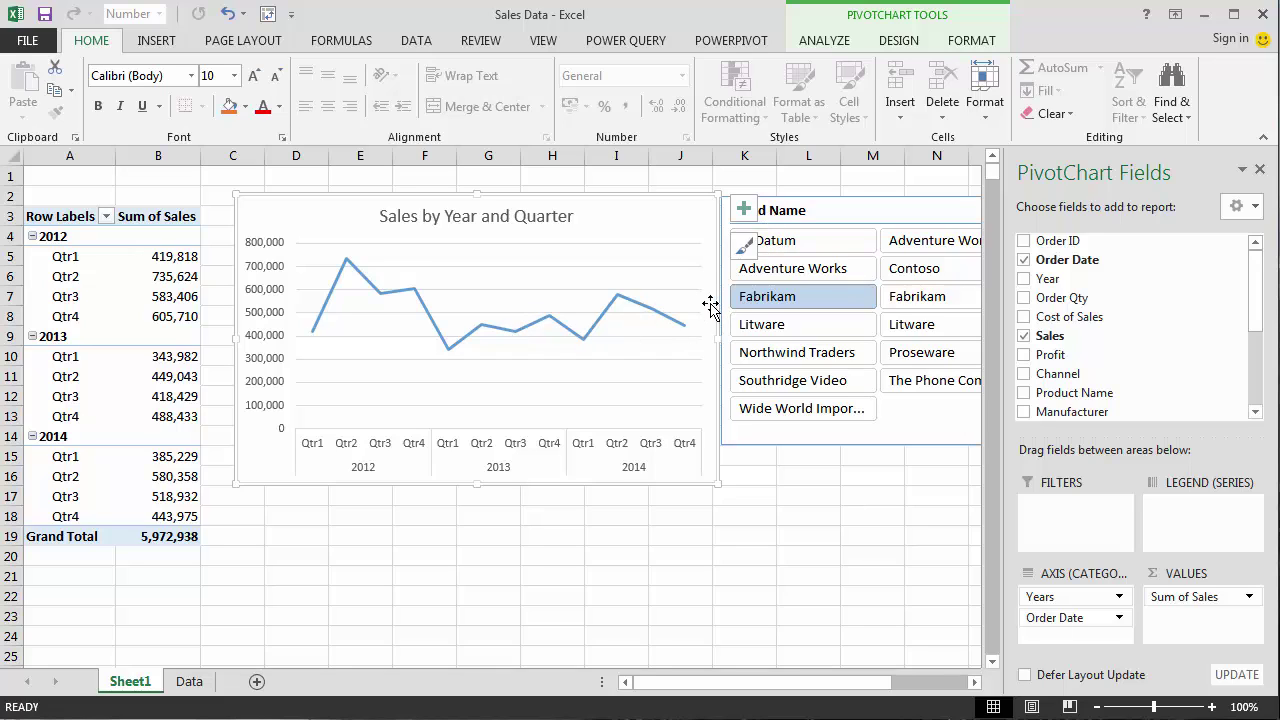
Add a polynomial trendline of order 2 to the PivotChart and close the formatting and field panes.
{"action": "left_click", "coordinate": [743, 208]}
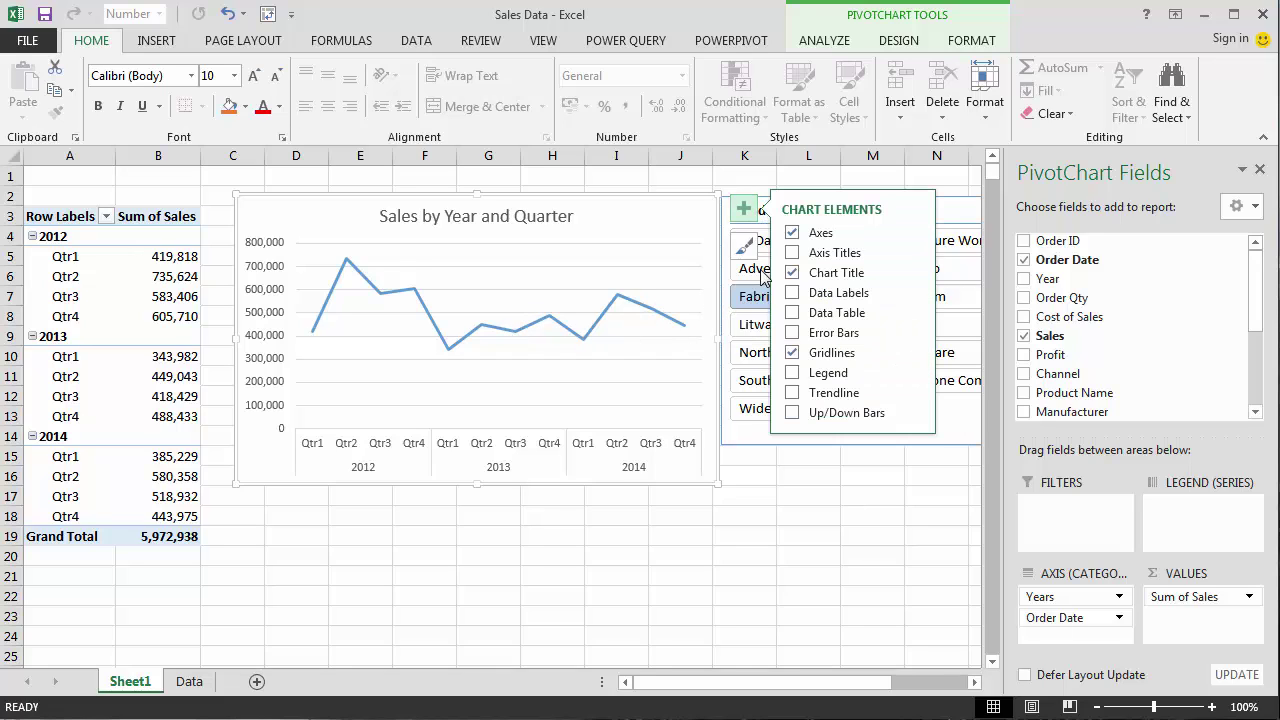
{"action": "left_click", "coordinate": [915, 395]}
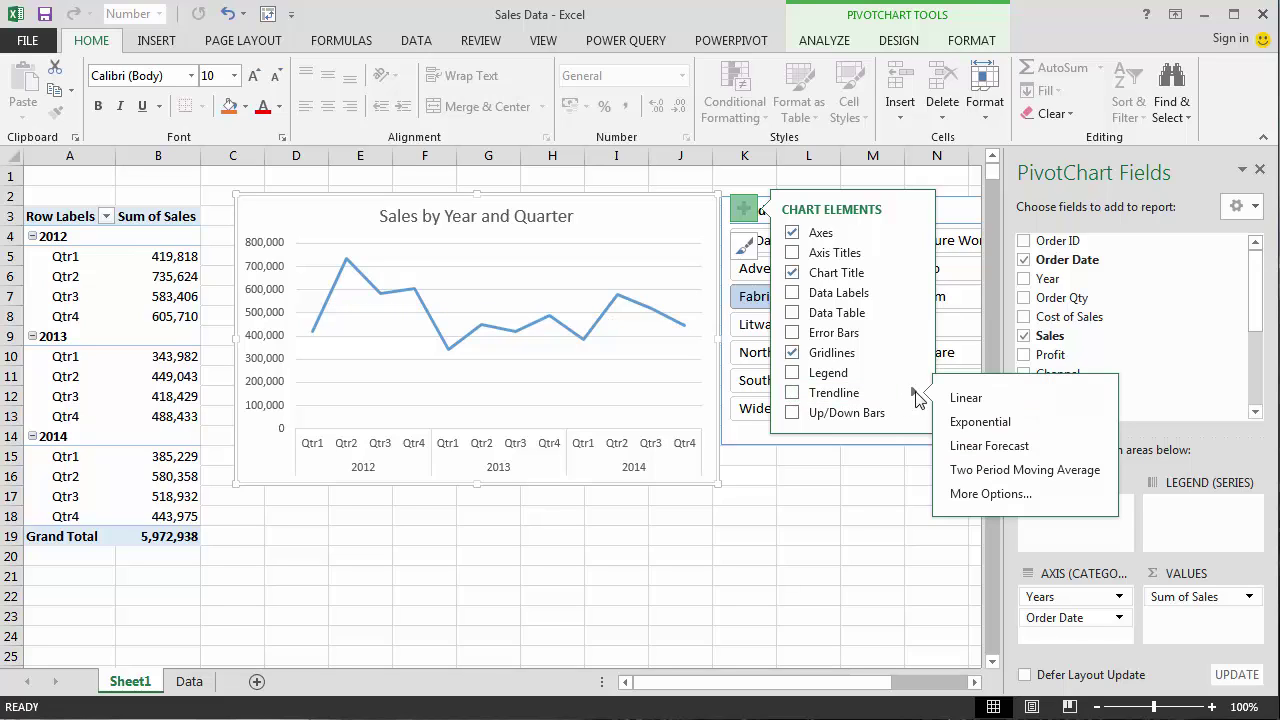
{"action": "left_click", "coordinate": [1013, 494]}
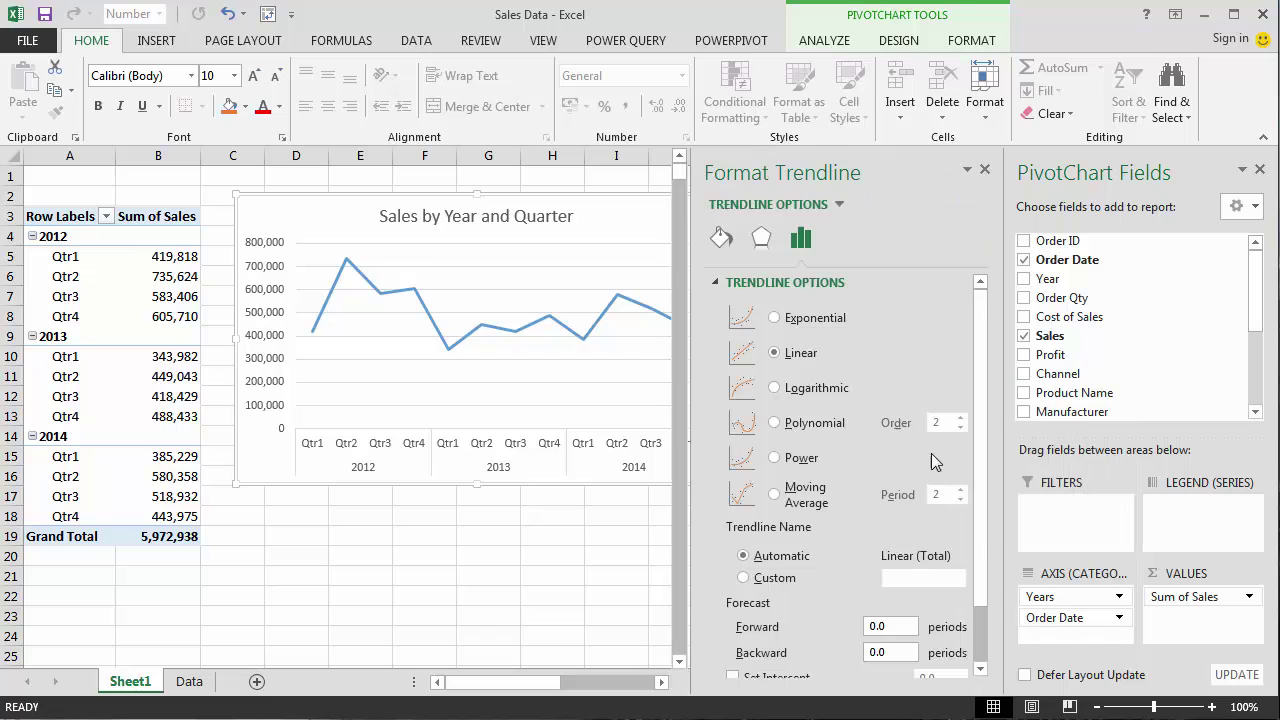
{"action": "left_click", "coordinate": [784, 427]}
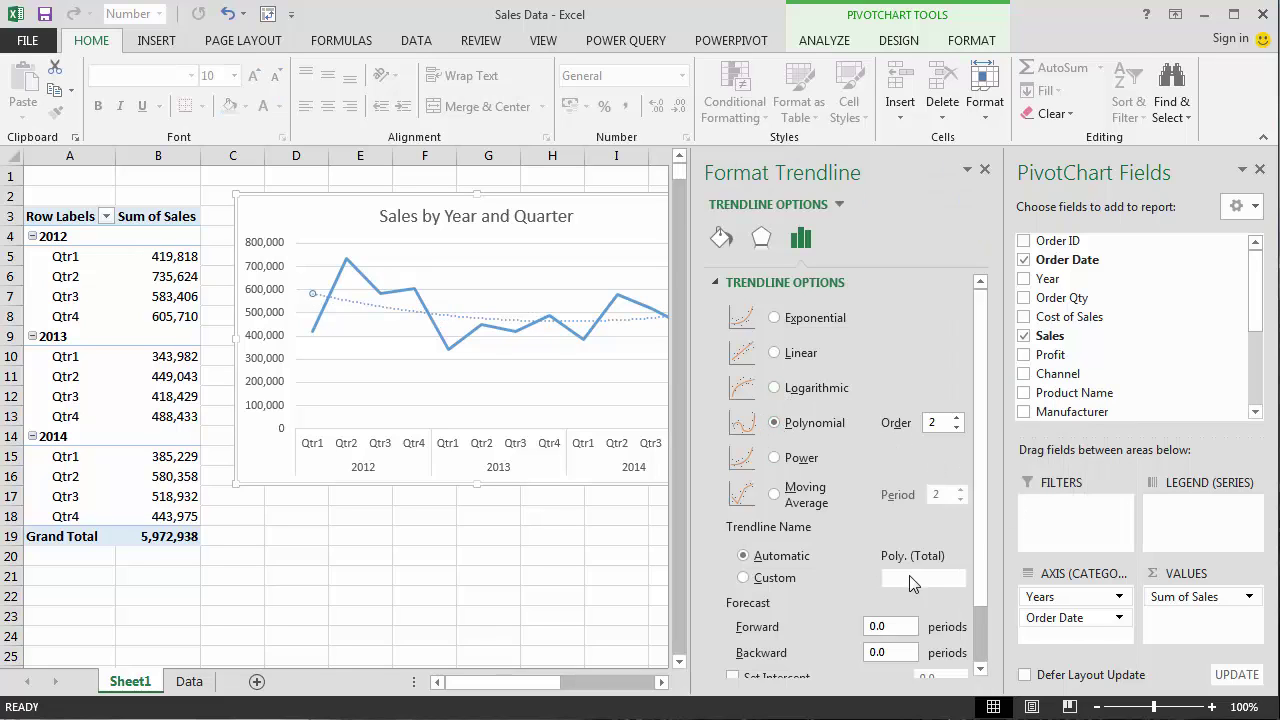
{"action": "left_click", "coordinate": [985, 171]}
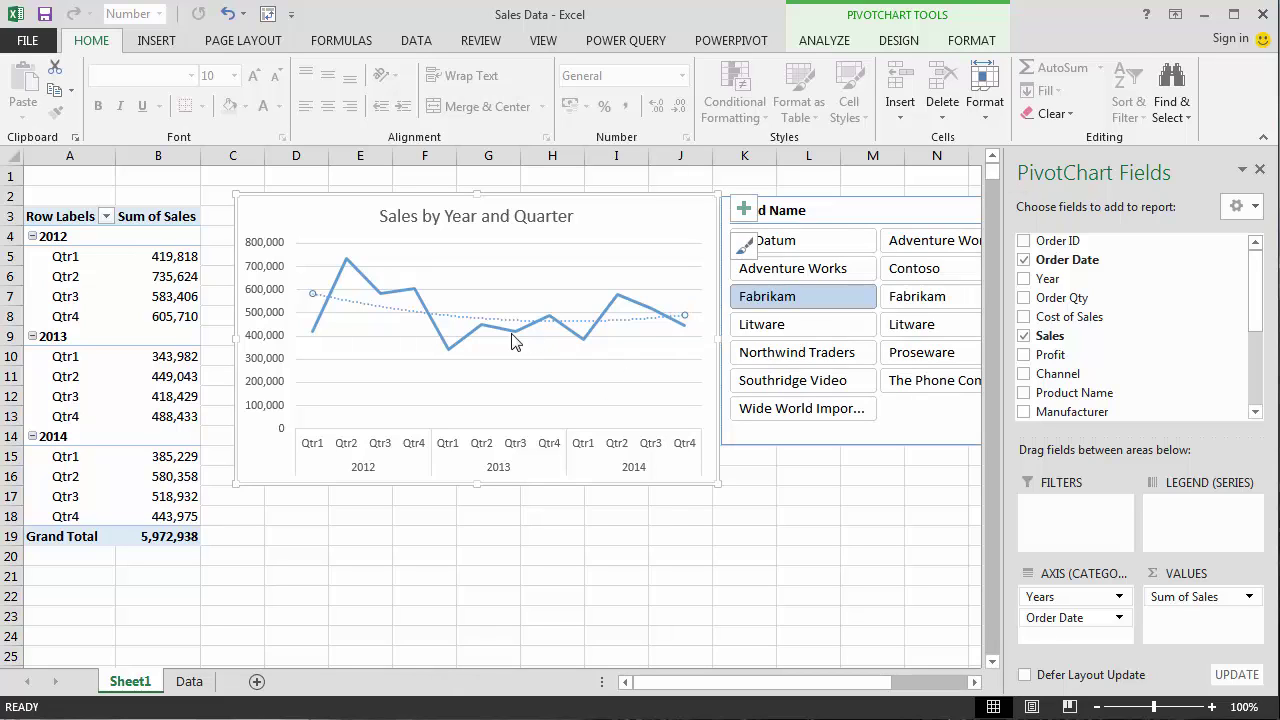
{"action": "left_click", "coordinate": [1259, 169]}
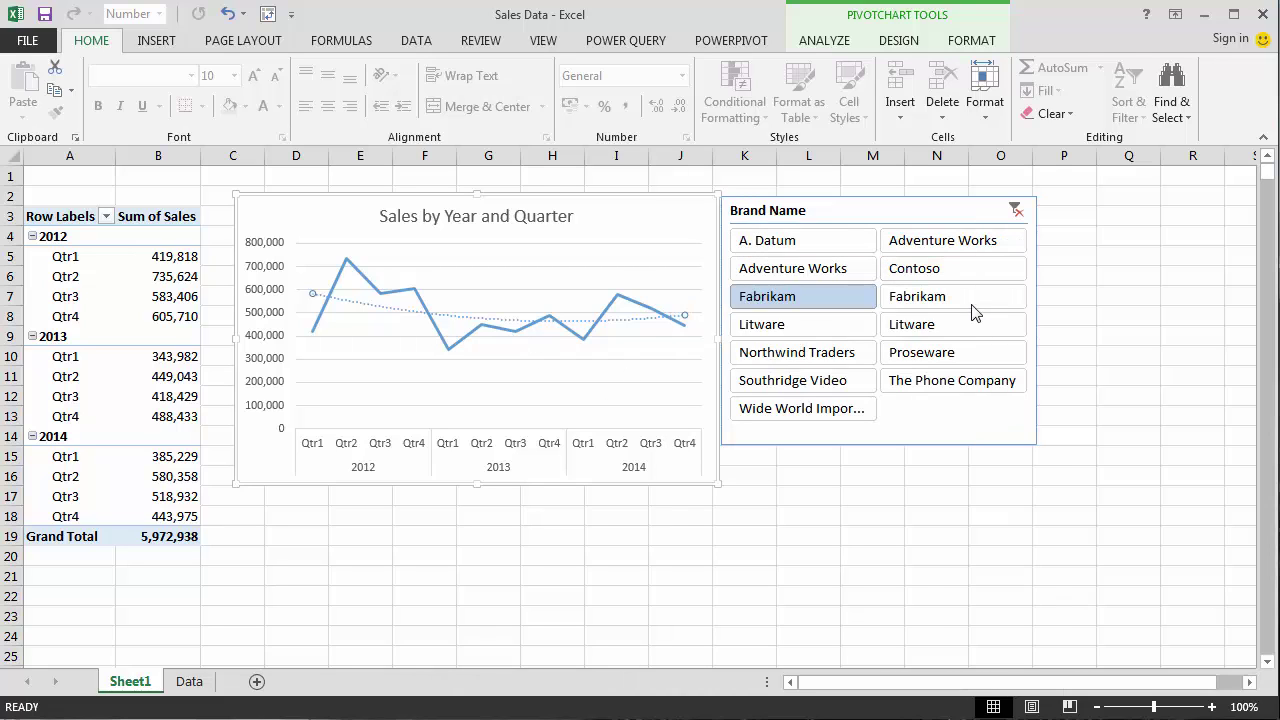
Filter the chart by Contoso, Adventure Works, Litware, Proseware, The Phone Company, Southridge Video and Northwind Traders in turn.
{"action": "left_click", "coordinate": [926, 271]}
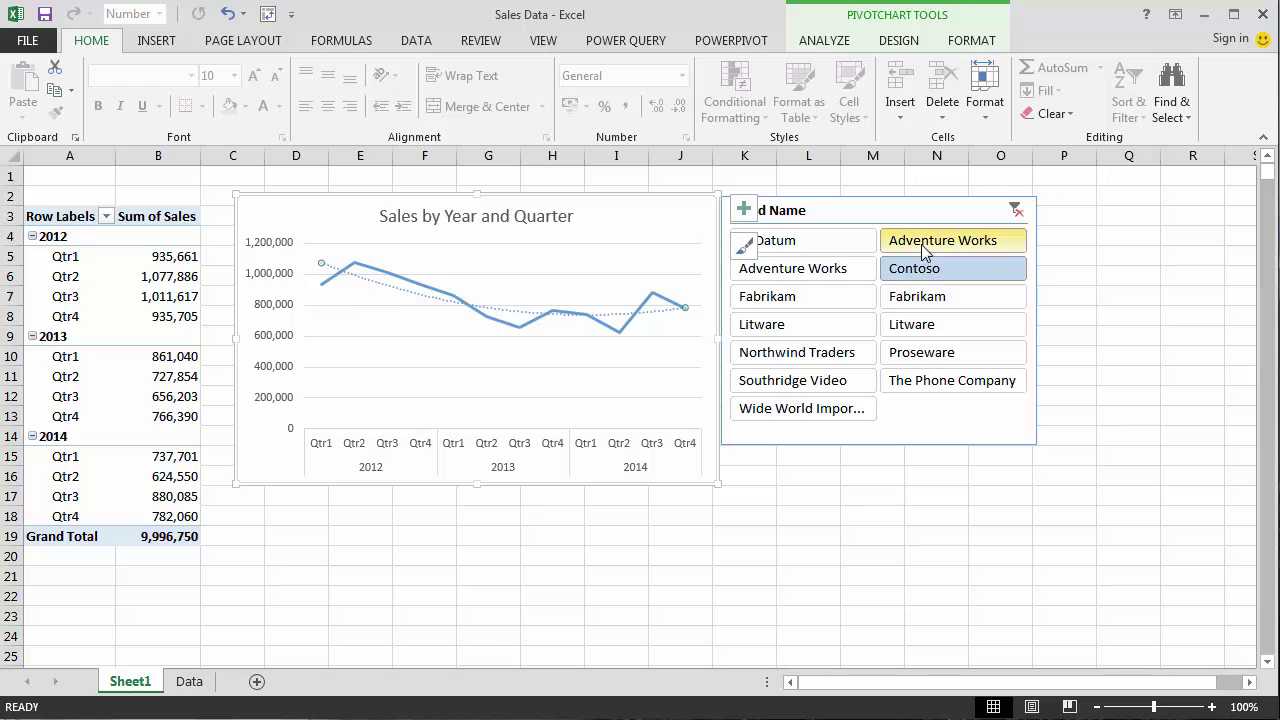
{"action": "left_click", "coordinate": [921, 244]}
{"action": "left_click", "coordinate": [905, 328]}
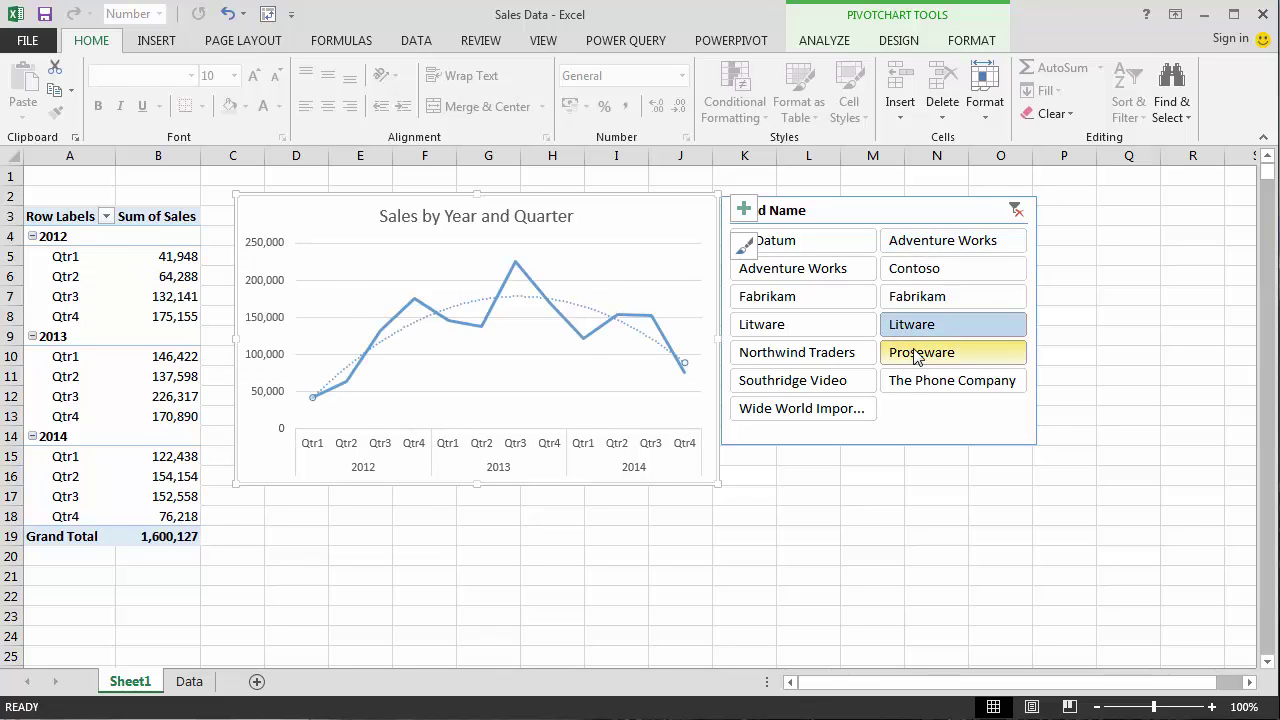
{"action": "left_click", "coordinate": [916, 355]}
{"action": "left_click", "coordinate": [920, 382]}
{"action": "left_click", "coordinate": [832, 383]}
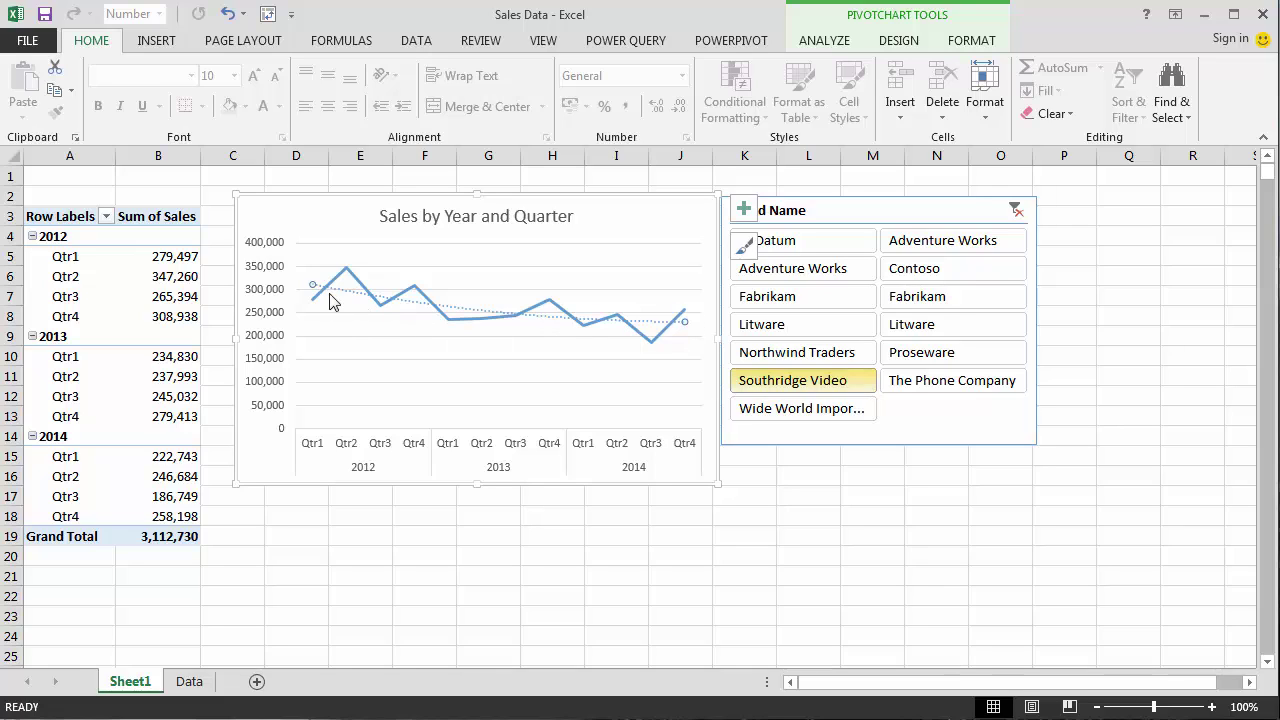
{"action": "left_click", "coordinate": [808, 354]}
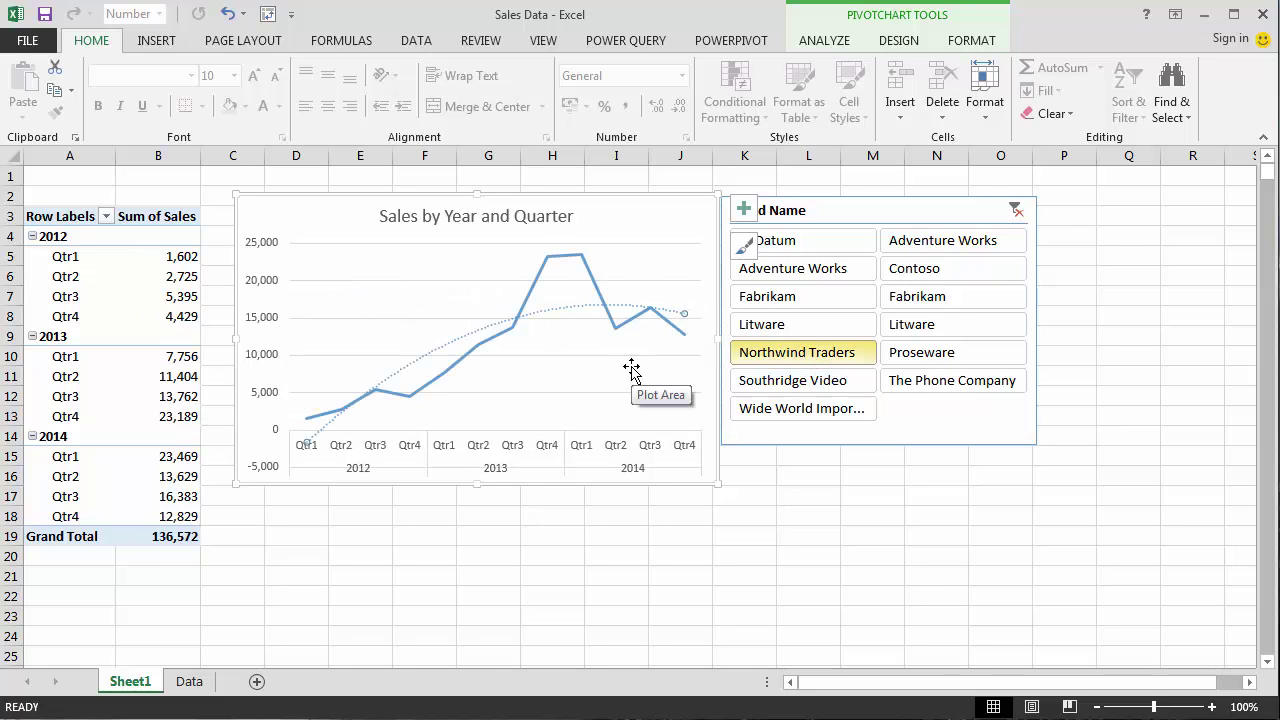
Clear the brand filter and delete the Brand Name slicer.
{"action": "left_click", "coordinate": [1016, 212]}
{"action": "left_click", "coordinate": [951, 213]}
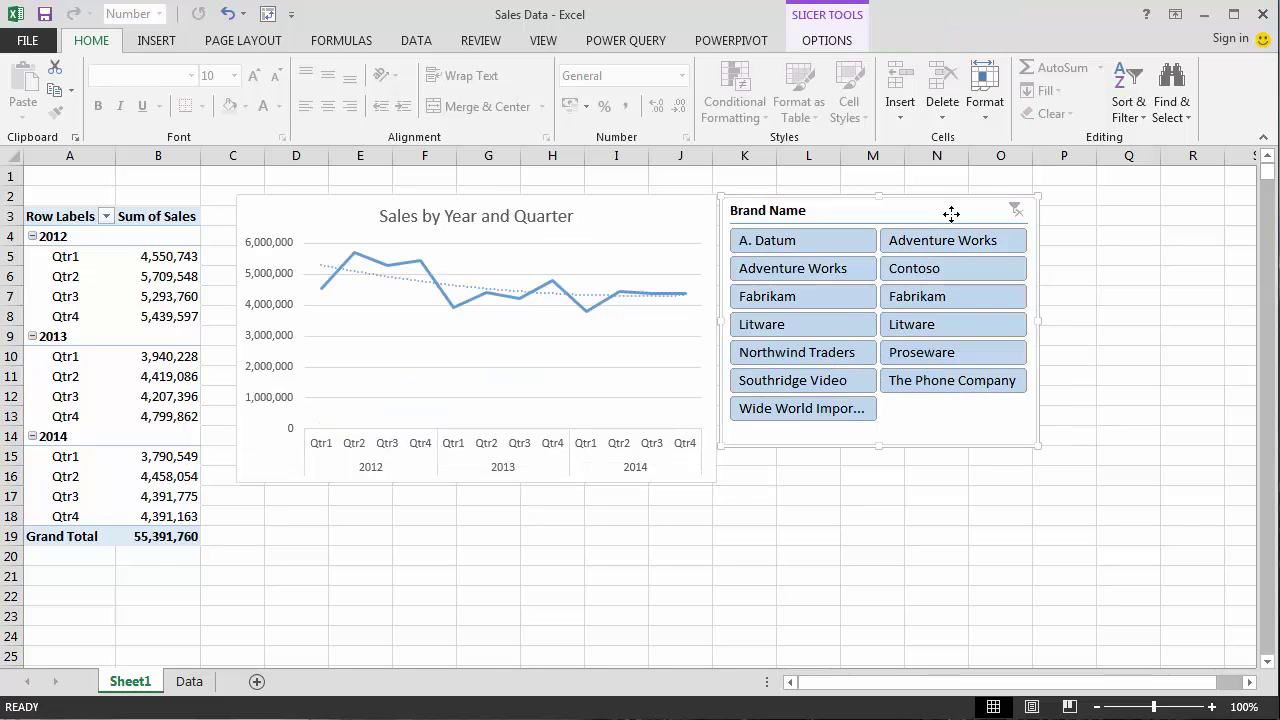
{"action": "key", "text": "Delete"}
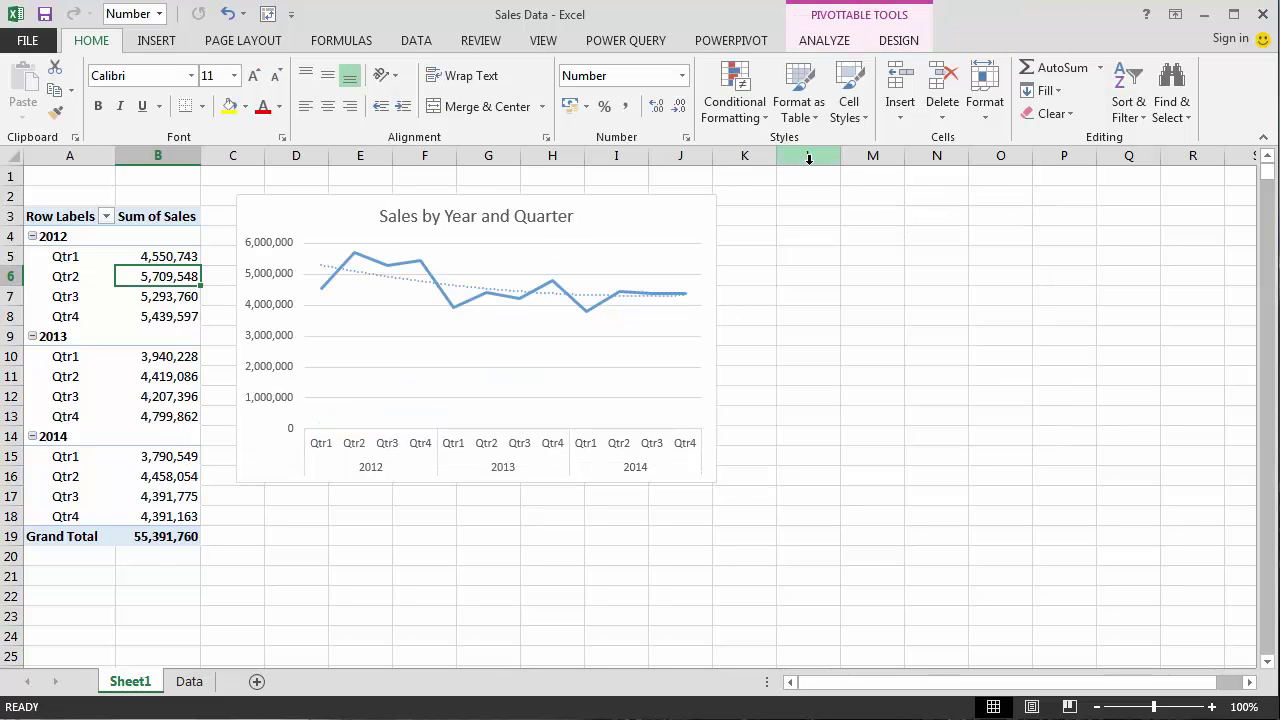
Insert slicers for the Product Category and Region fields of the PivotTable.
{"action": "left_click", "coordinate": [824, 41]}
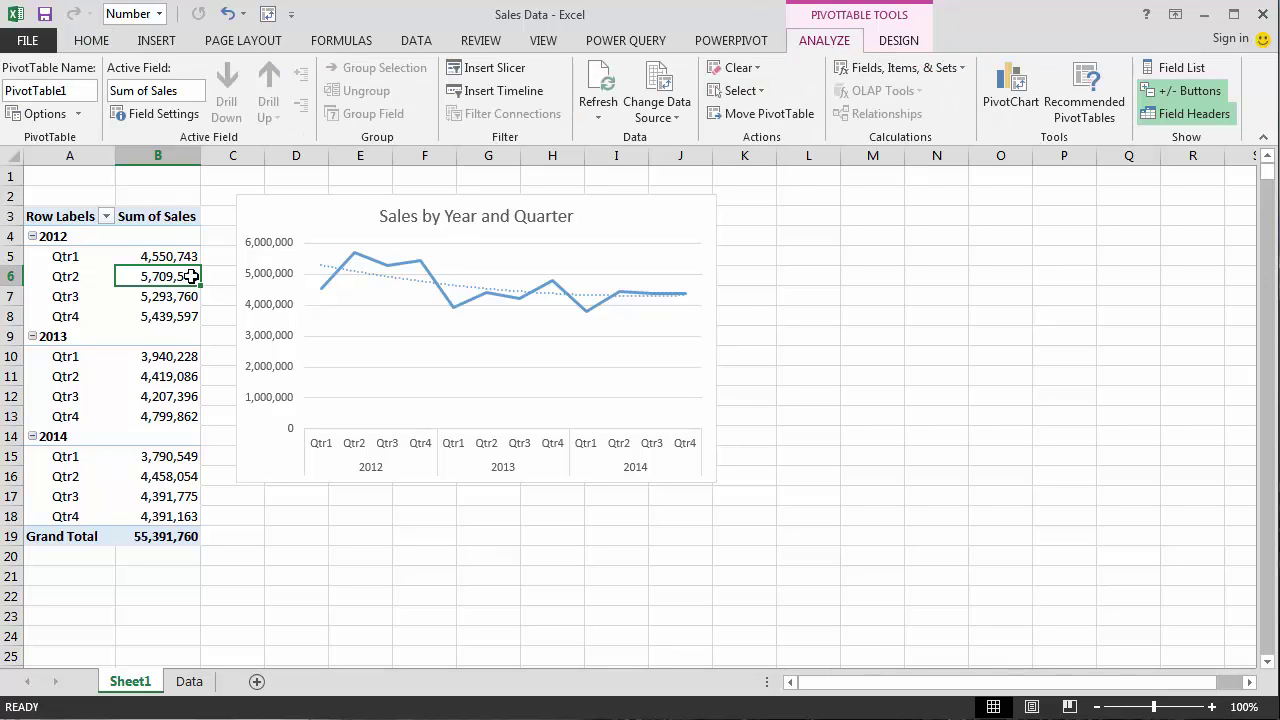
{"action": "left_click", "coordinate": [494, 68]}
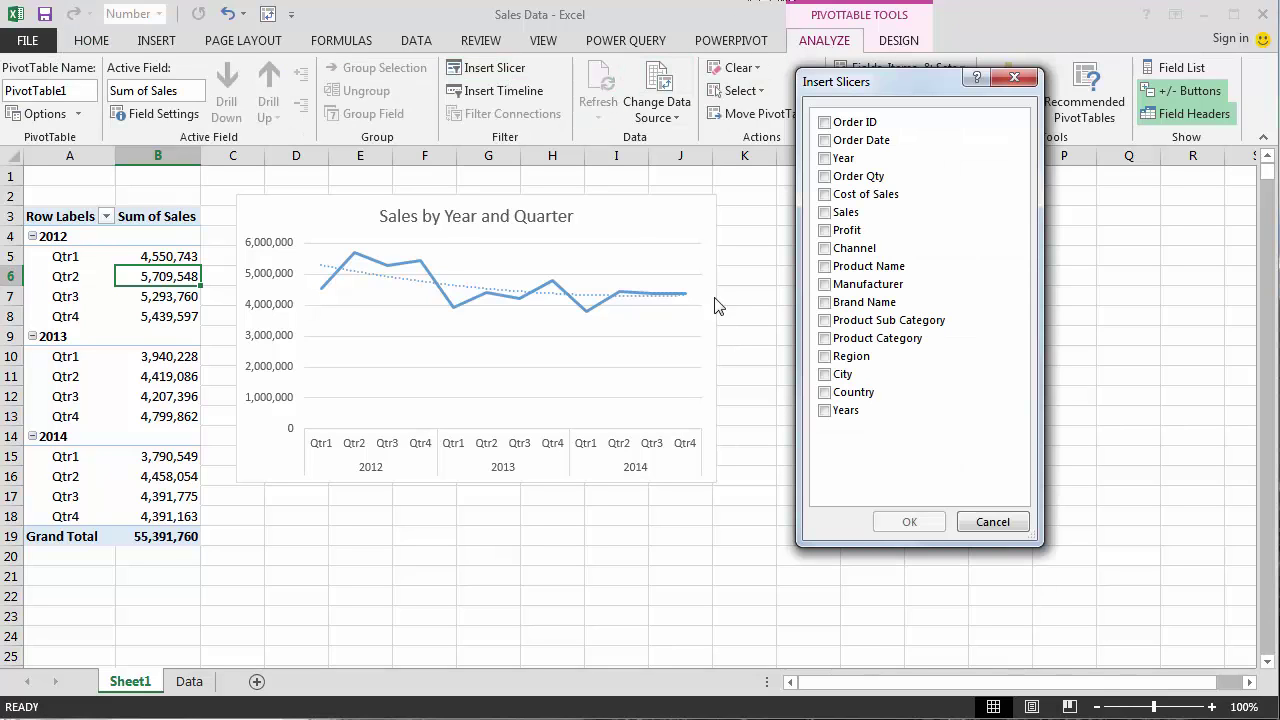
{"action": "left_click", "coordinate": [824, 340]}
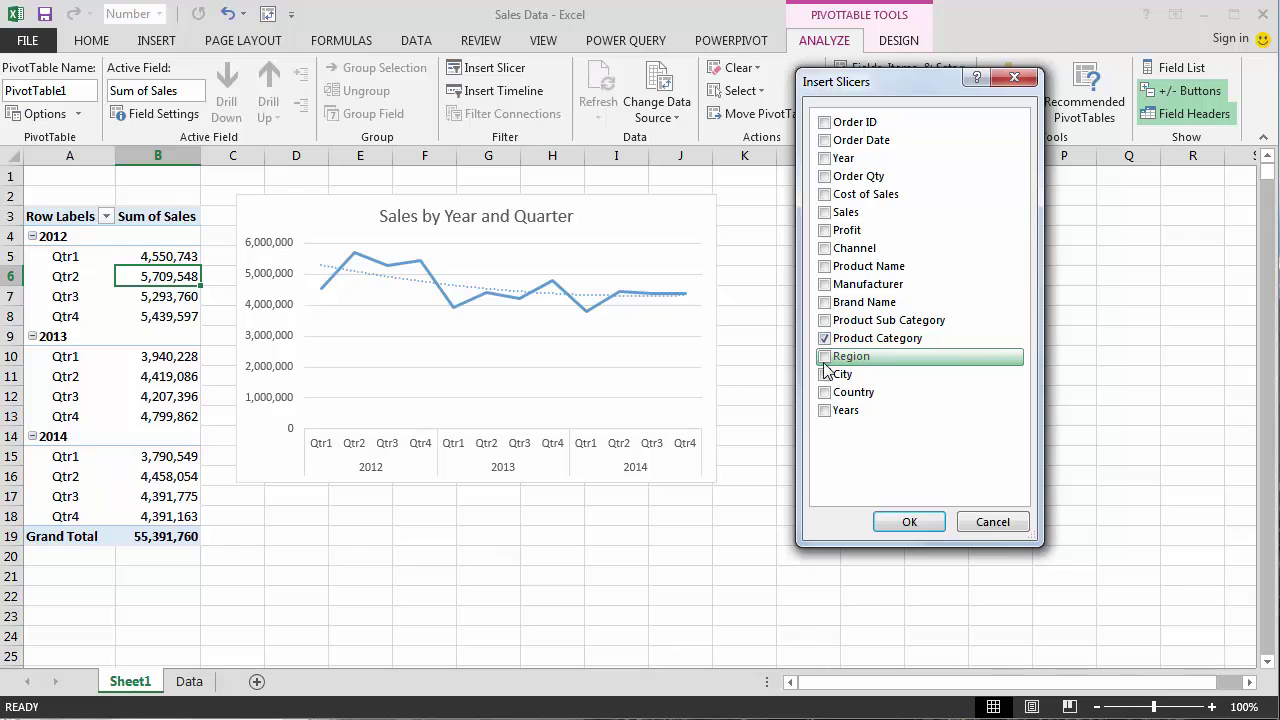
{"action": "left_click", "coordinate": [824, 358]}
{"action": "left_click", "coordinate": [905, 522]}
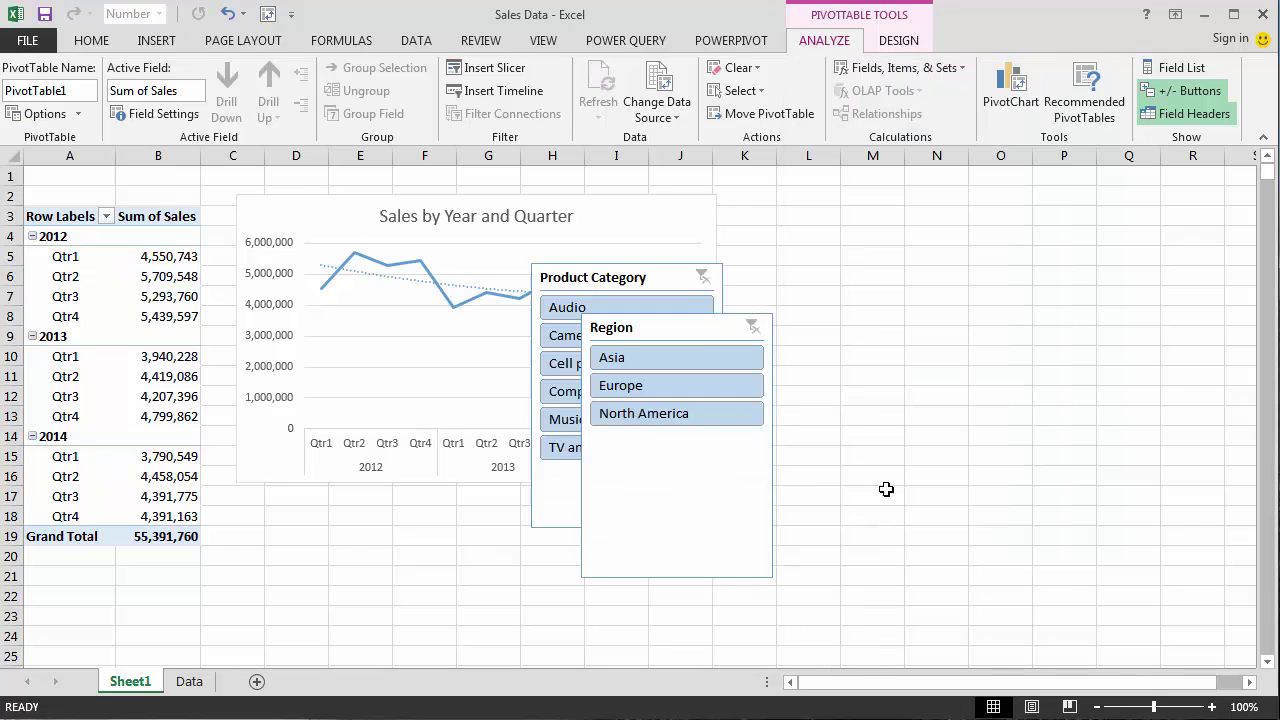
Move the Region slicer clear of the chart, widen it to about 7.28 cm and arrange its buttons in two columns.
{"action": "left_click_drag", "start_coordinate": [695, 340], "coordinate": [897, 364]}
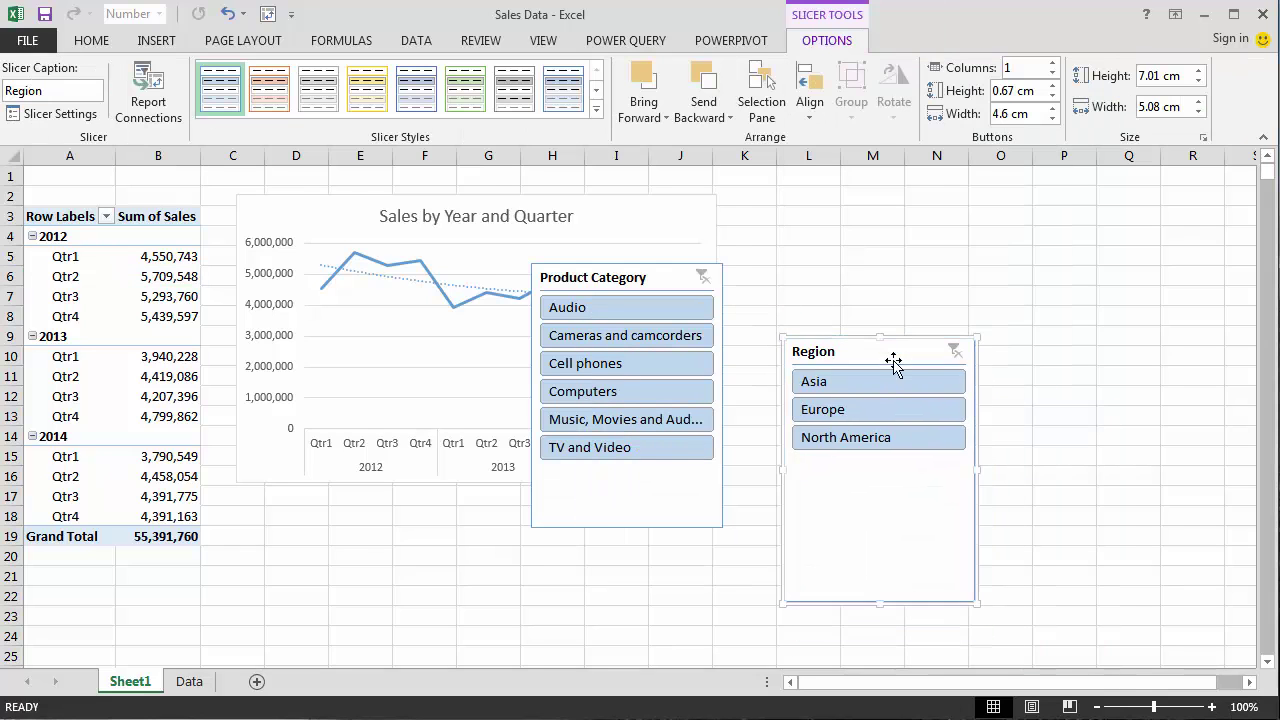
{"action": "left_click_drag", "start_coordinate": [977, 472], "coordinate": [1057, 471]}
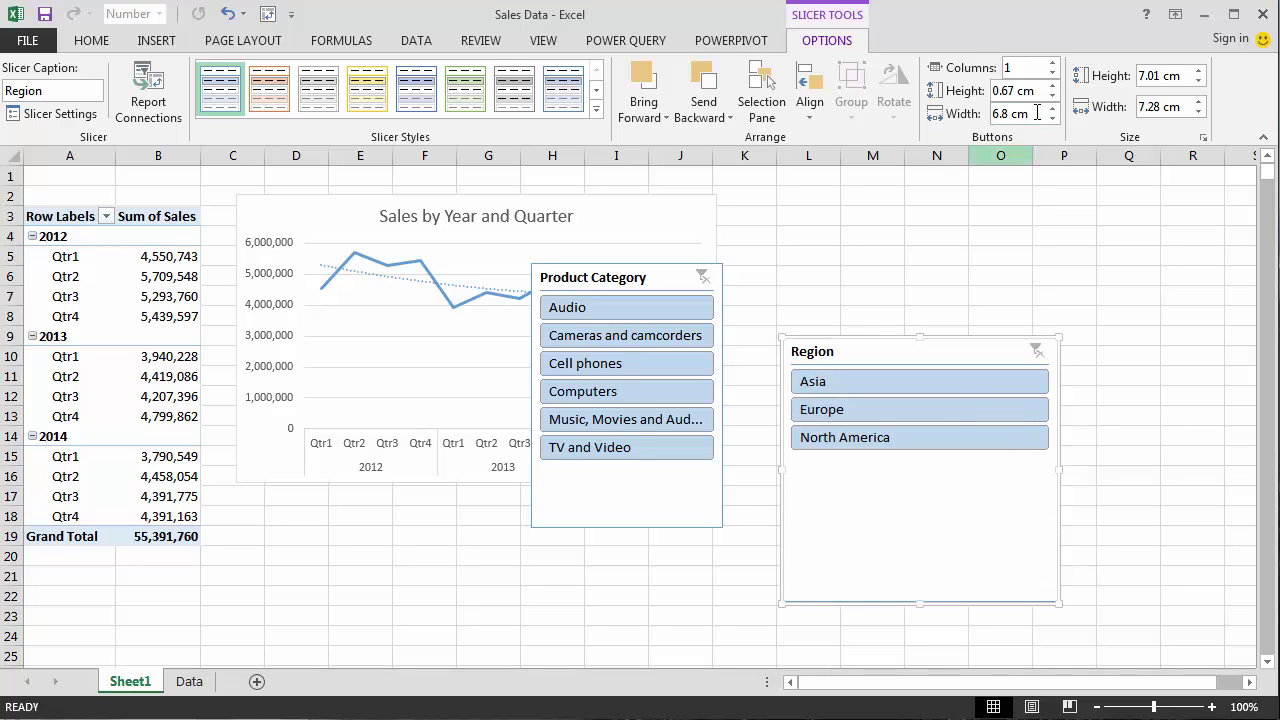
{"action": "left_click", "coordinate": [1052, 62]}
Resize the Product Category slicer to about 7.38 cm wide and 3.84 cm high, with its buttons in two columns.
{"action": "left_click_drag", "start_coordinate": [636, 276], "coordinate": [816, 162]}
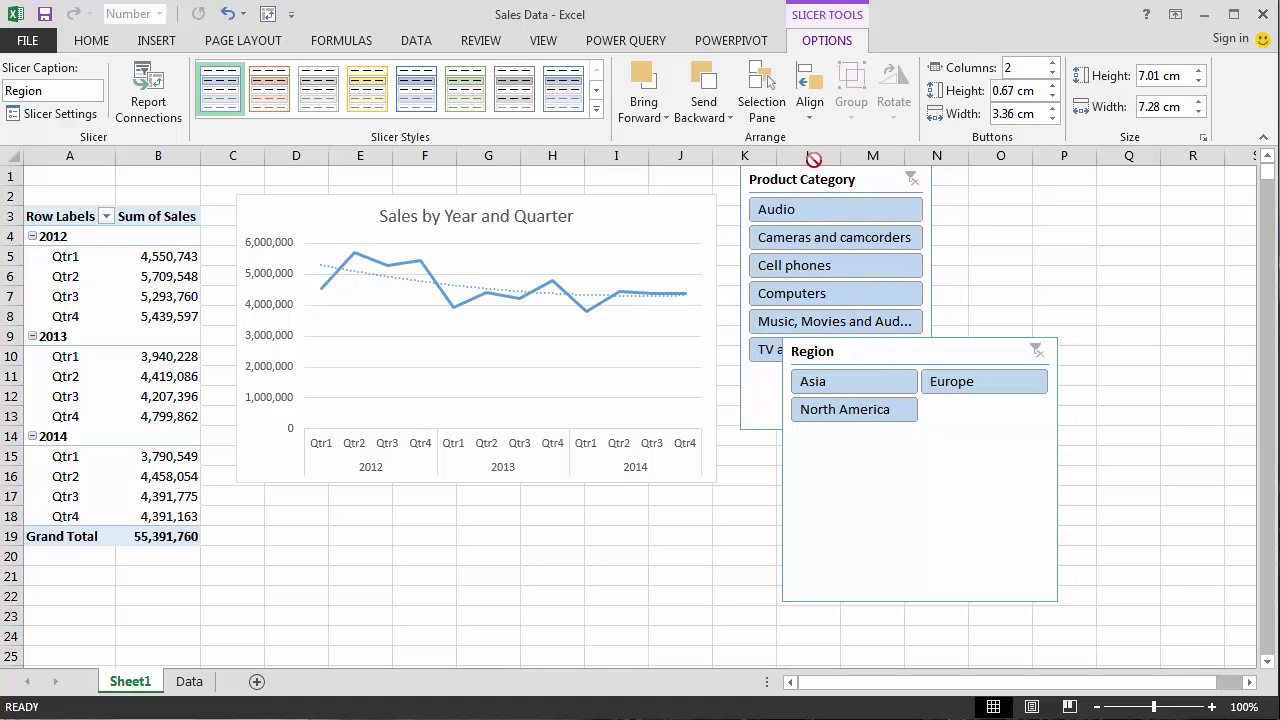
{"action": "key", "text": "ctrl+z"}
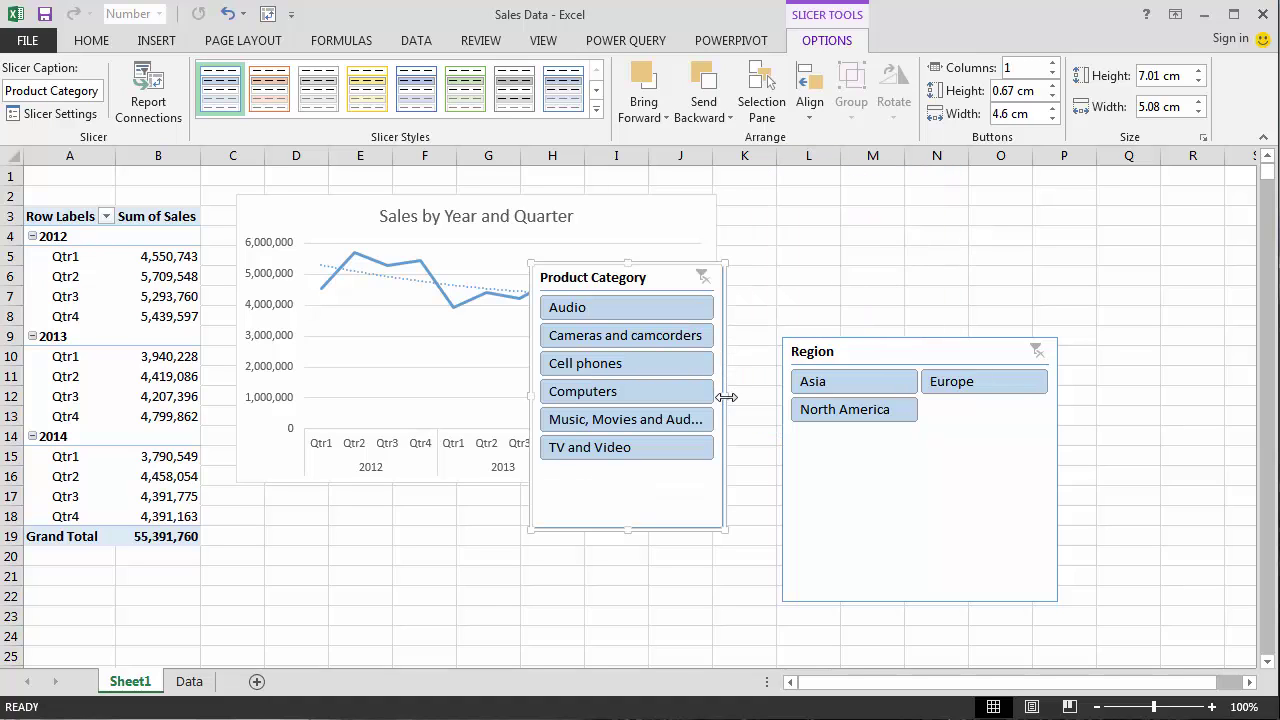
{"action": "left_click_drag", "start_coordinate": [724, 395], "coordinate": [811, 395]}
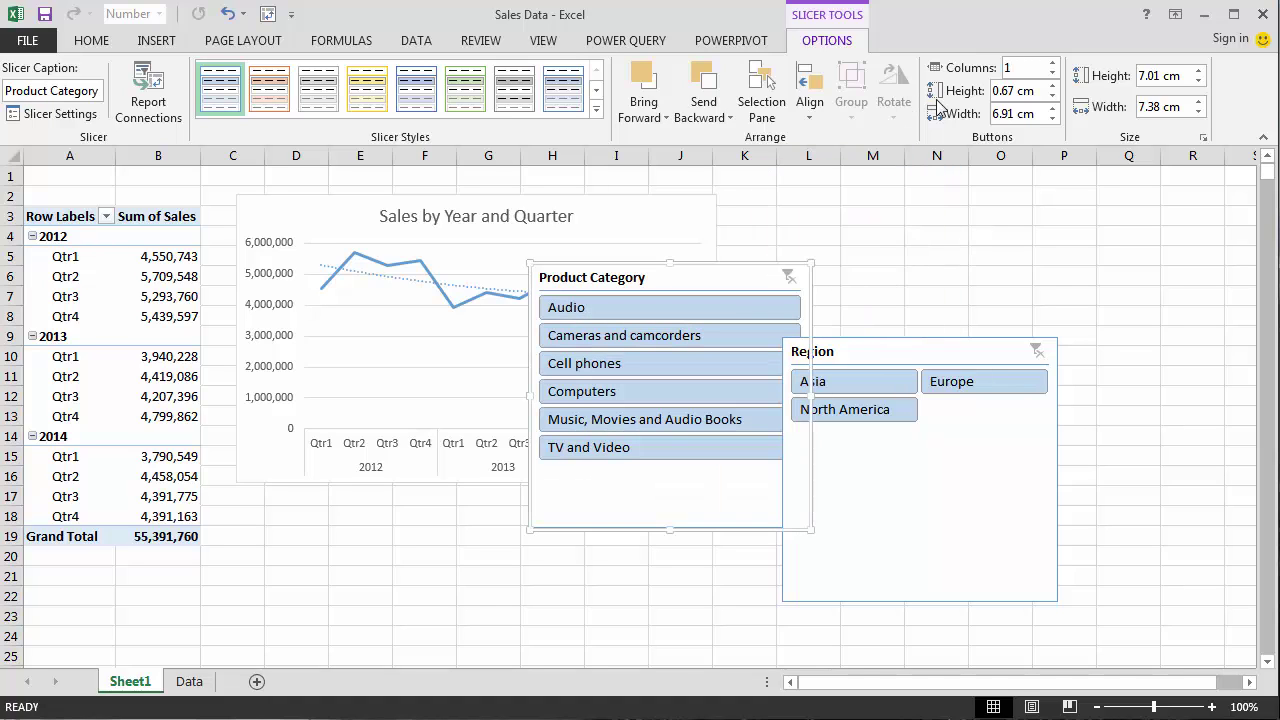
{"action": "left_click", "coordinate": [1052, 63]}
{"action": "left_click_drag", "start_coordinate": [670, 528], "coordinate": [686, 430]}
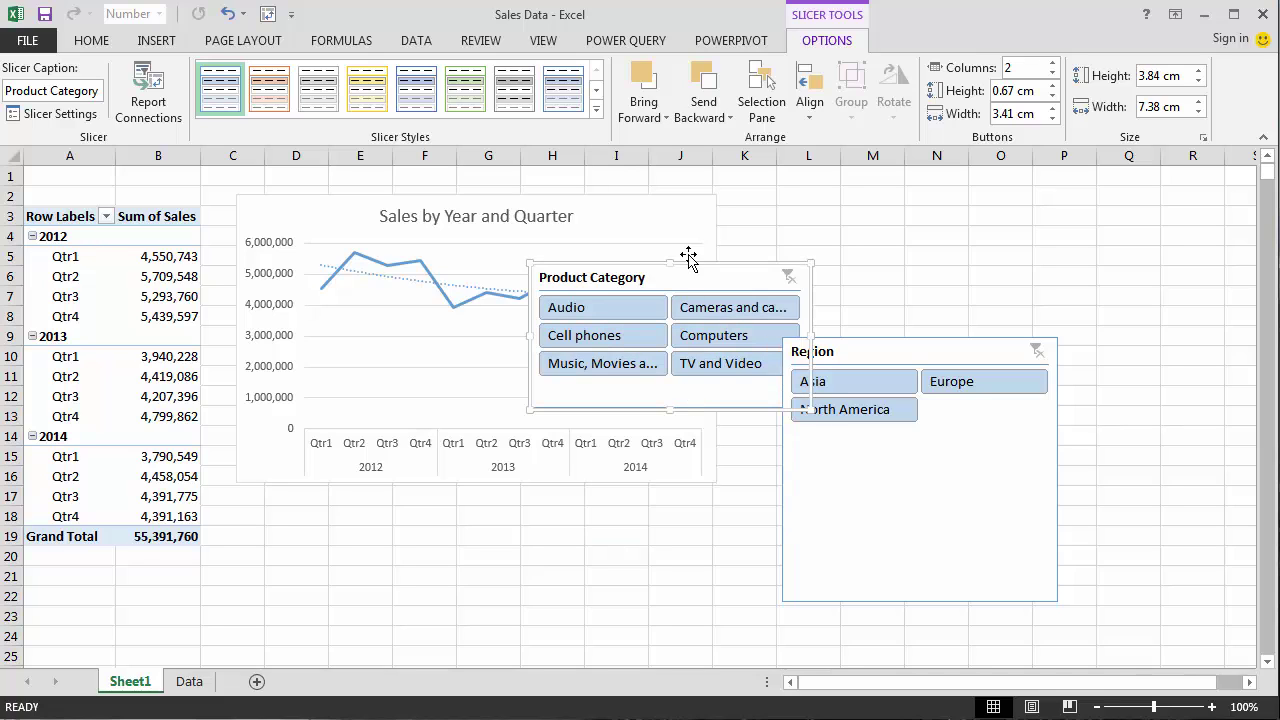
Place the Product Category slicer beside the chart, with the Region slicer directly beneath it, shortened to about 3.52 cm high.
{"action": "left_click_drag", "start_coordinate": [663, 280], "coordinate": [890, 186]}
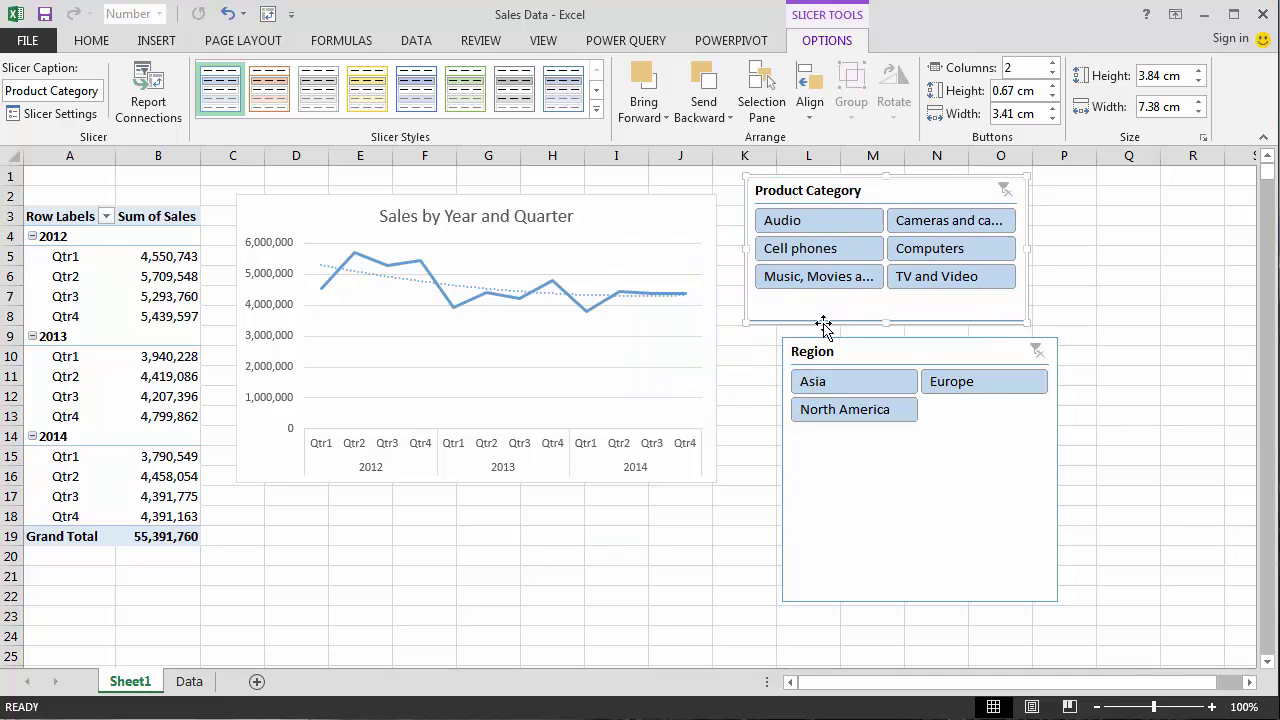
{"action": "mouse_move", "coordinate": [825, 335]}
{"action": "left_mouse_down"}
{"action": "mouse_move", "coordinate": [849, 343]}
{"action": "mouse_move", "coordinate": [831, 334]}
{"action": "left_mouse_up"}
{"action": "left_click_drag", "start_coordinate": [889, 592], "coordinate": [880, 456]}
Filter the chart by region, choosing North America, Asia, Europe and North America again in turn.
{"action": "left_click", "coordinate": [841, 407]}
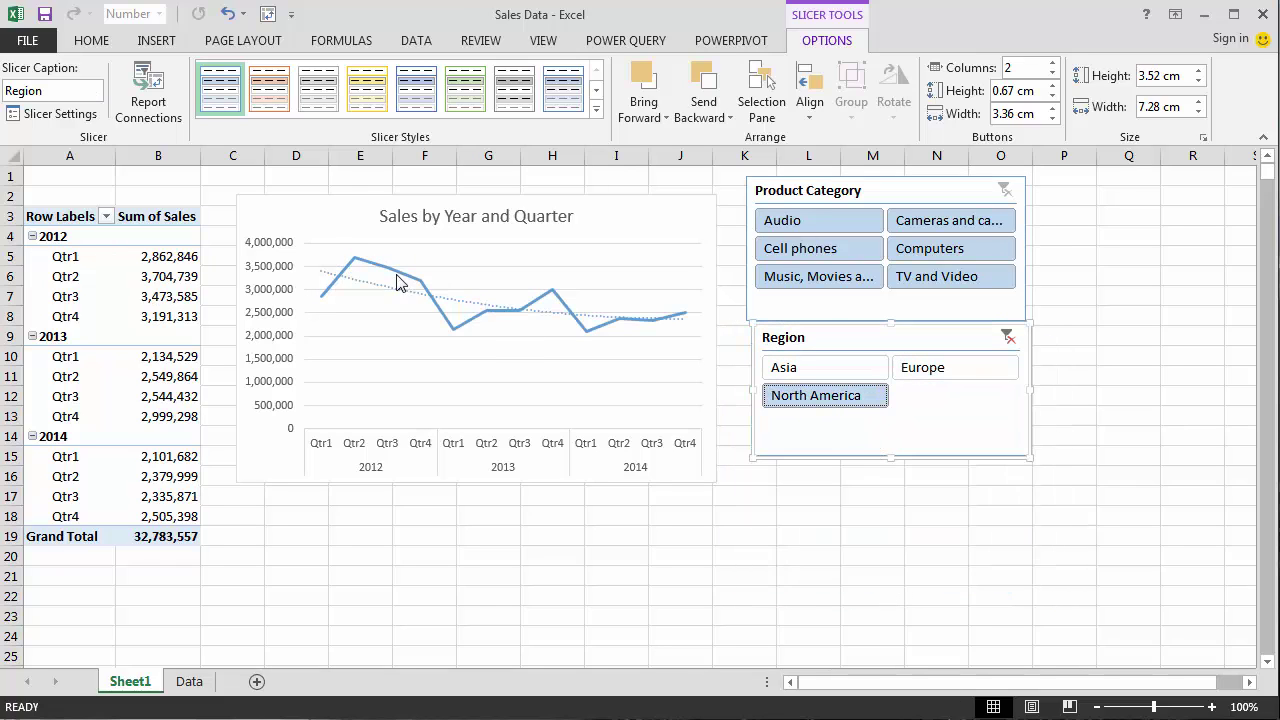
{"action": "left_click", "coordinate": [808, 370]}
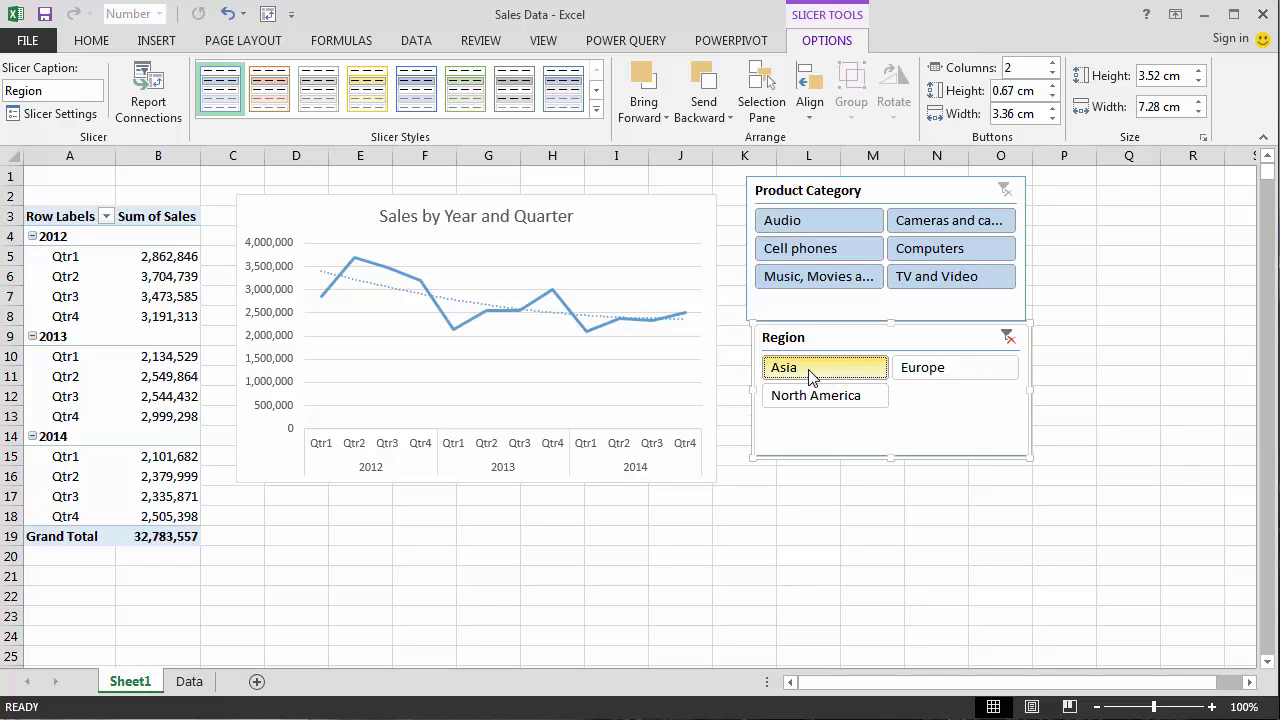
{"action": "left_click", "coordinate": [914, 377]}
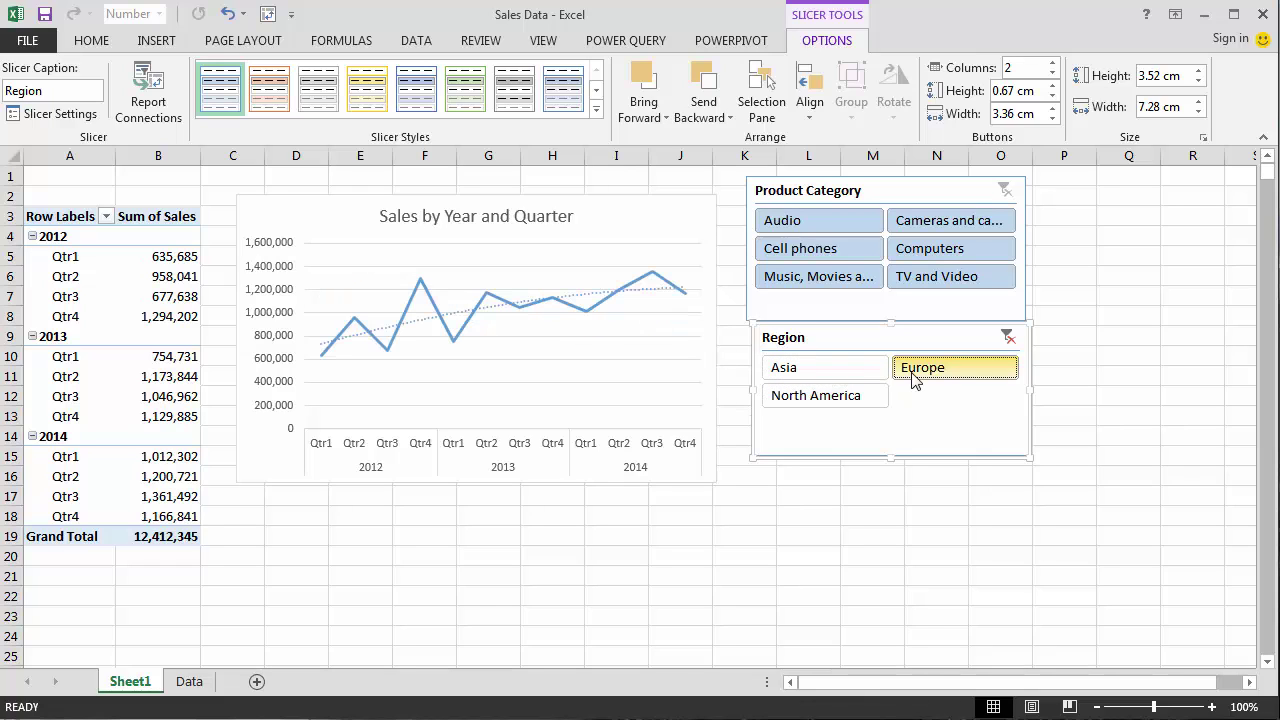
{"action": "left_click", "coordinate": [838, 405]}
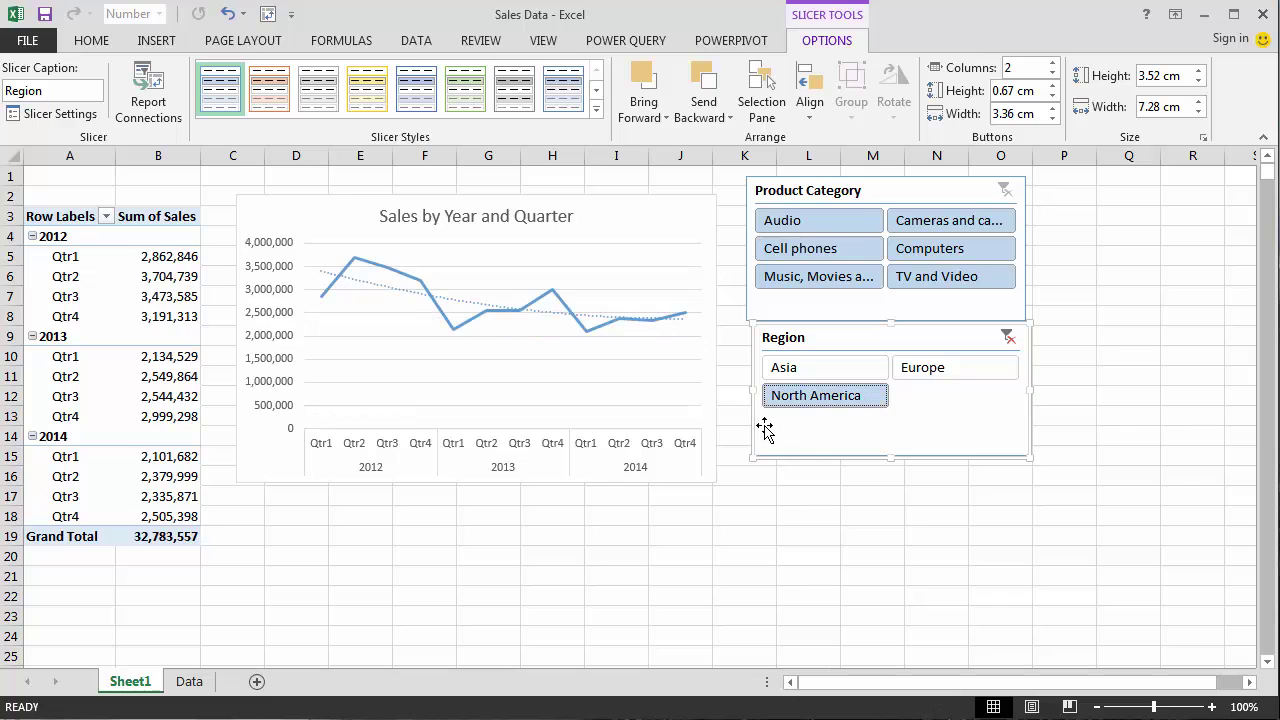
Filter North America by Audio and Cell phones, switch the region to Asia, and filter by Audio and Cameras and camcorders in turn.
{"action": "left_click", "coordinate": [808, 221]}
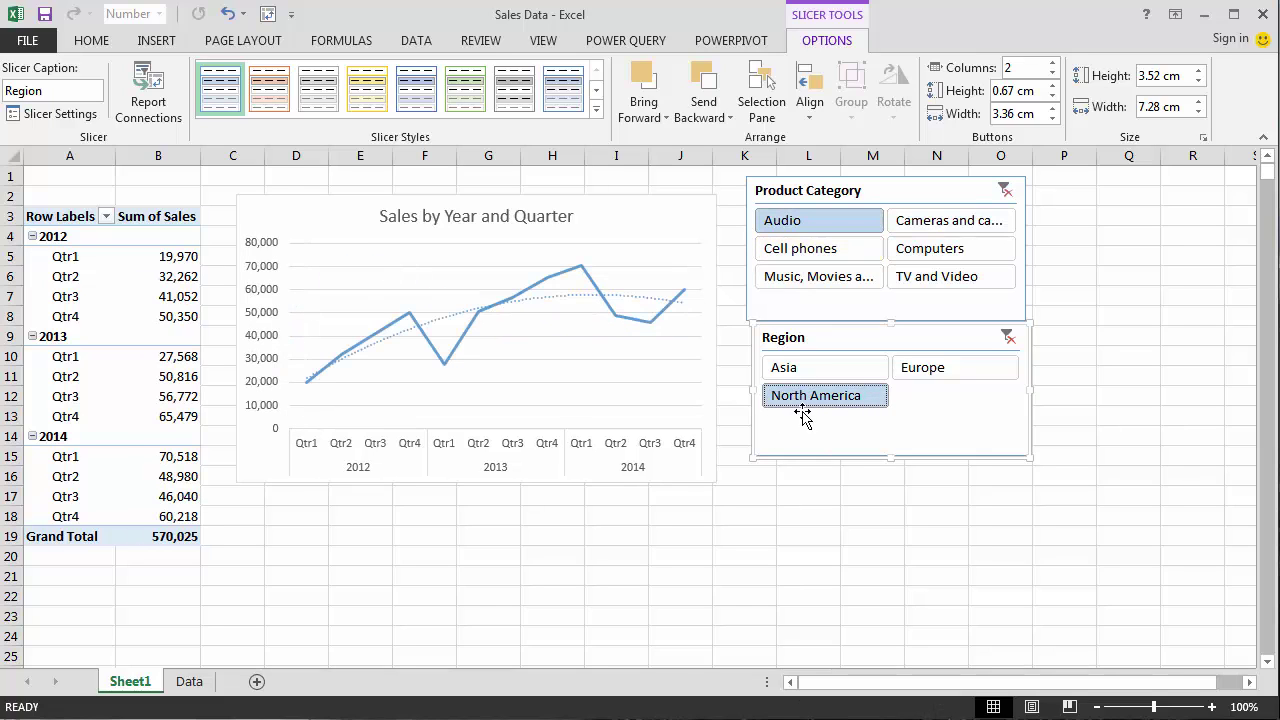
{"action": "left_click", "coordinate": [807, 249]}
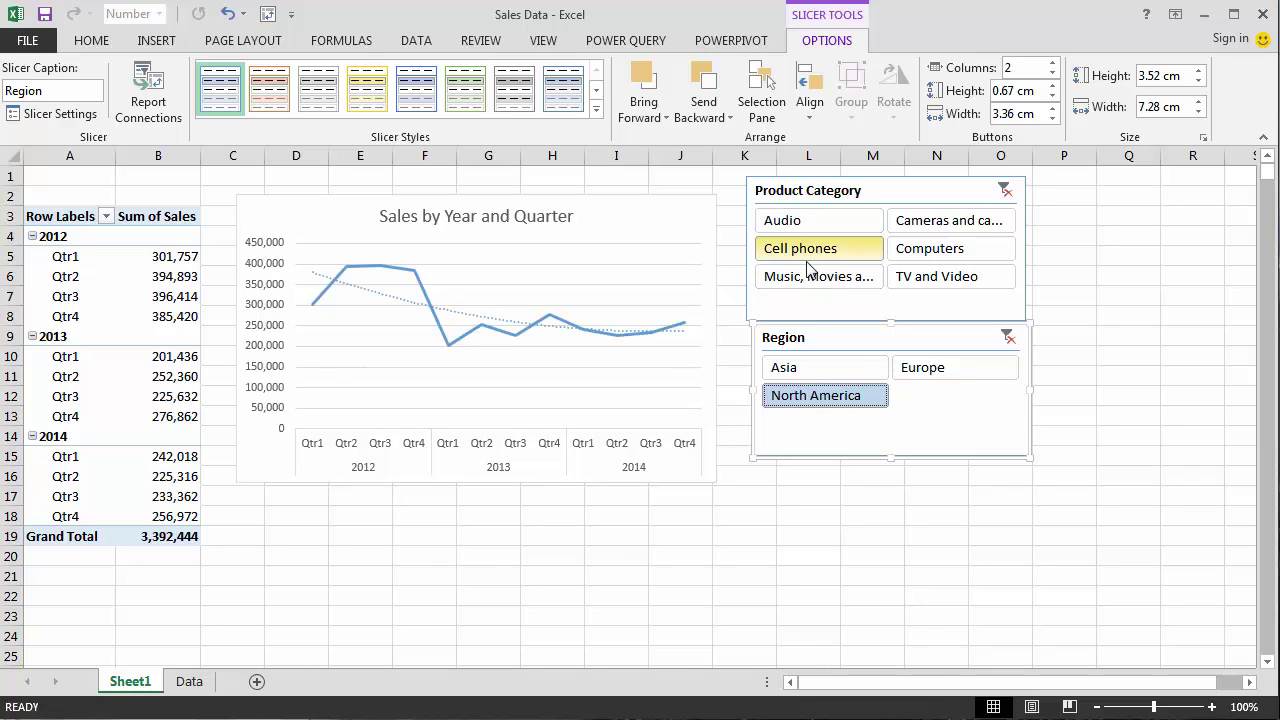
{"action": "left_click", "coordinate": [815, 370]}
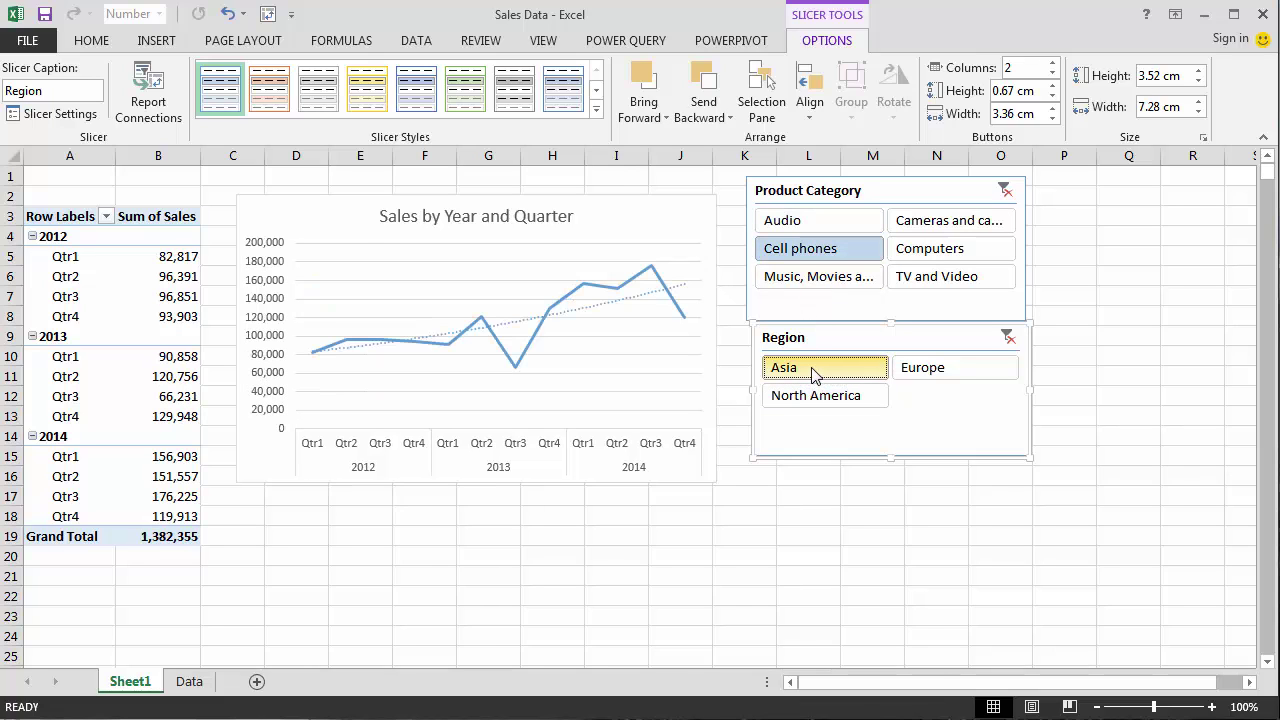
{"action": "left_click", "coordinate": [810, 222]}
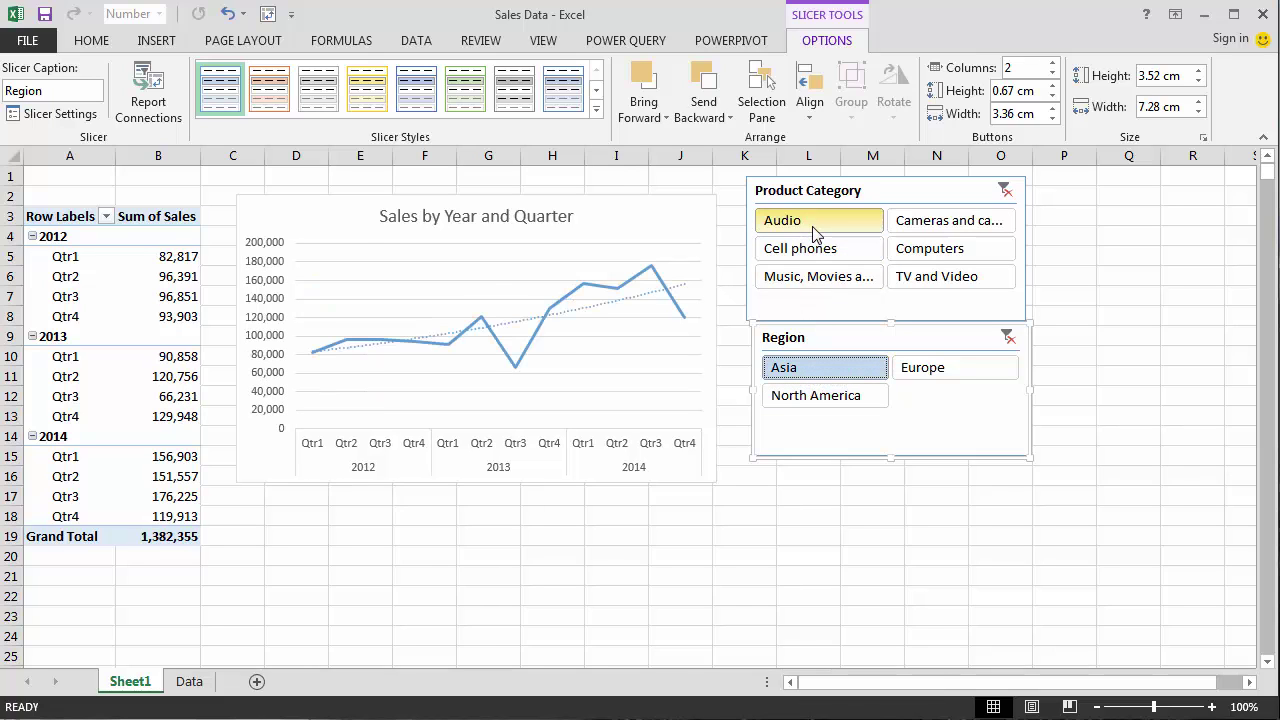
{"action": "left_click", "coordinate": [925, 224]}
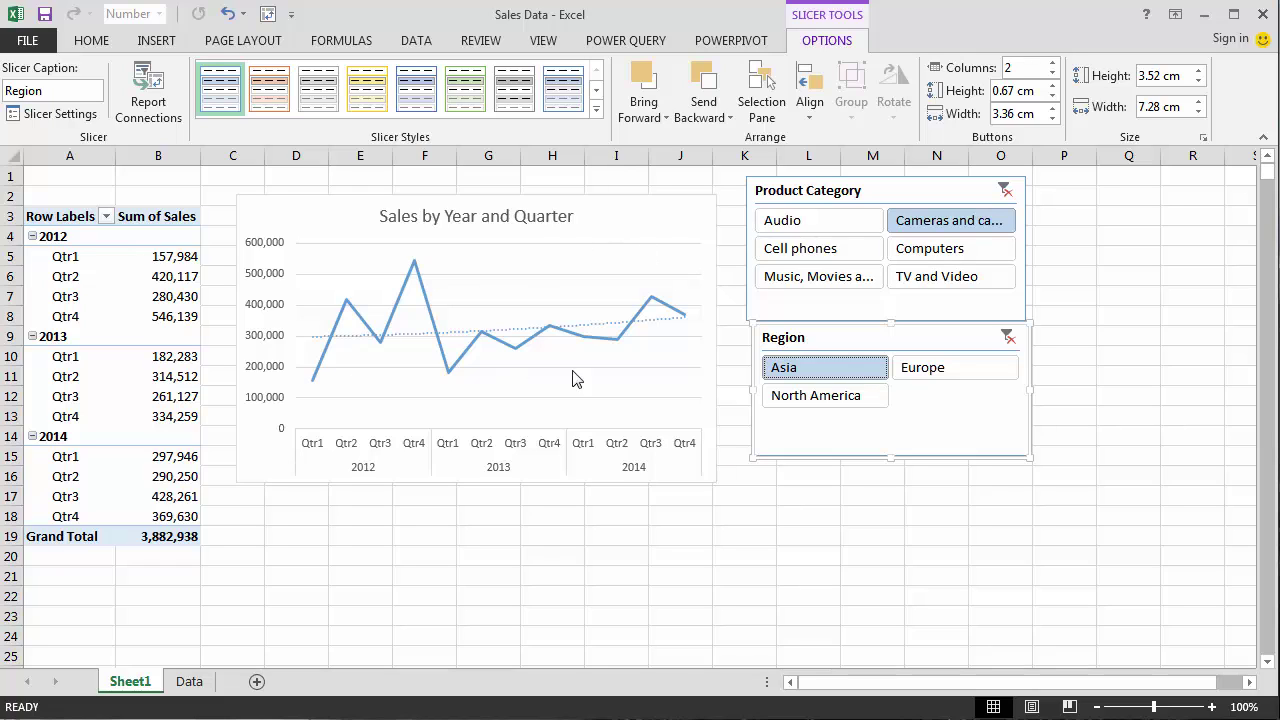
{"action": "mouse_move", "coordinate": [615, 347]}
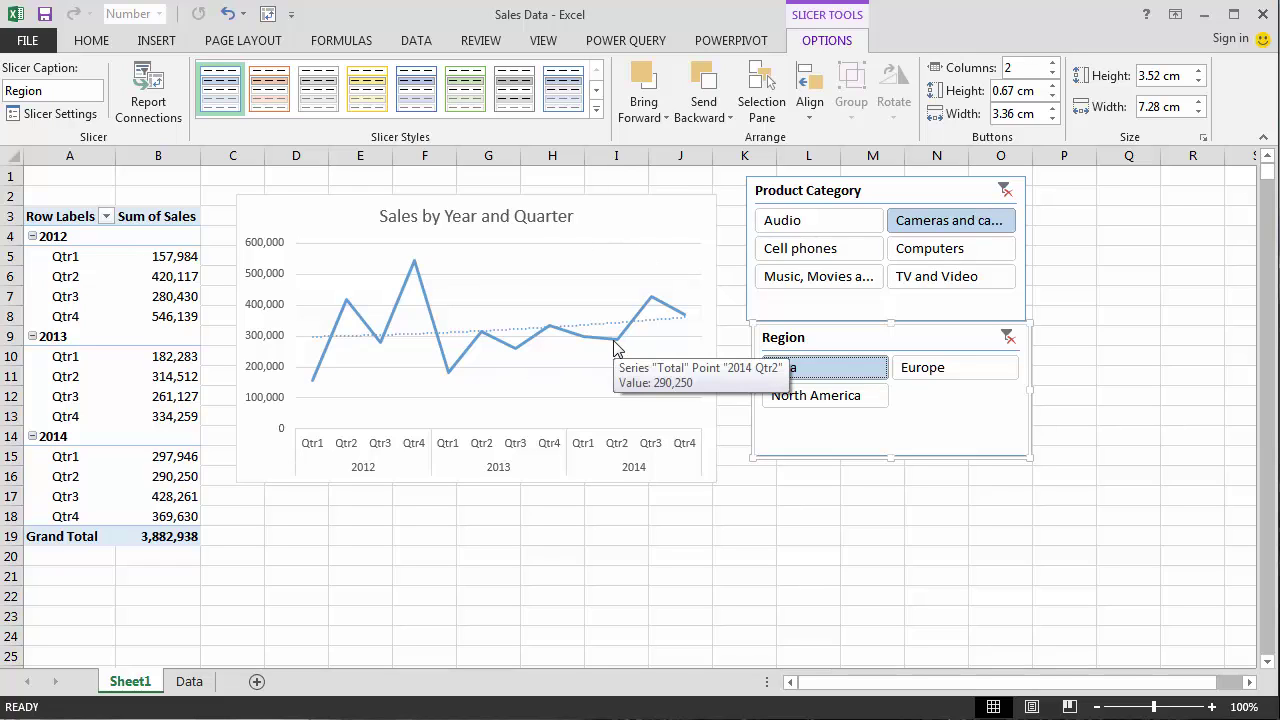